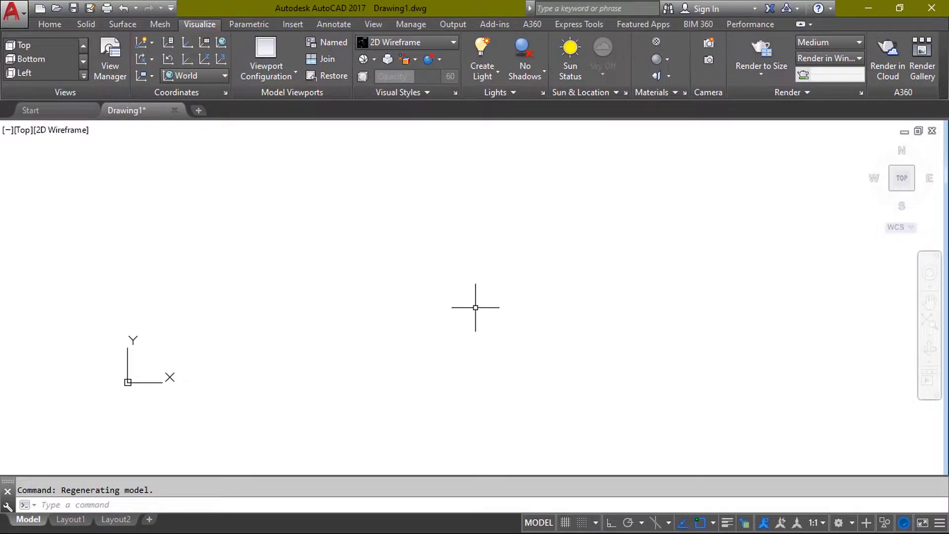
- Show the Home ribbon and pan and zoom so the UCS origin sits mid-screen
middle_drag(495, 284, 477, 300)
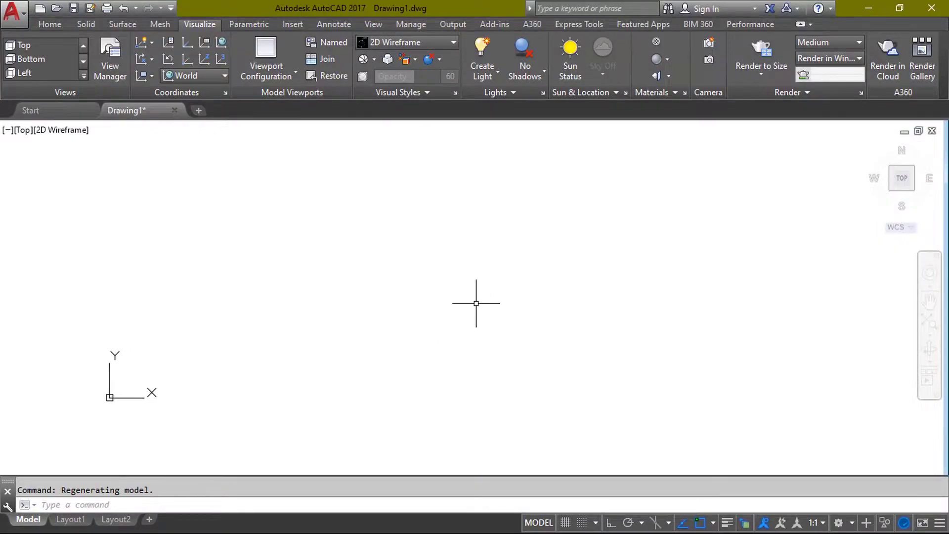
click(59, 22)
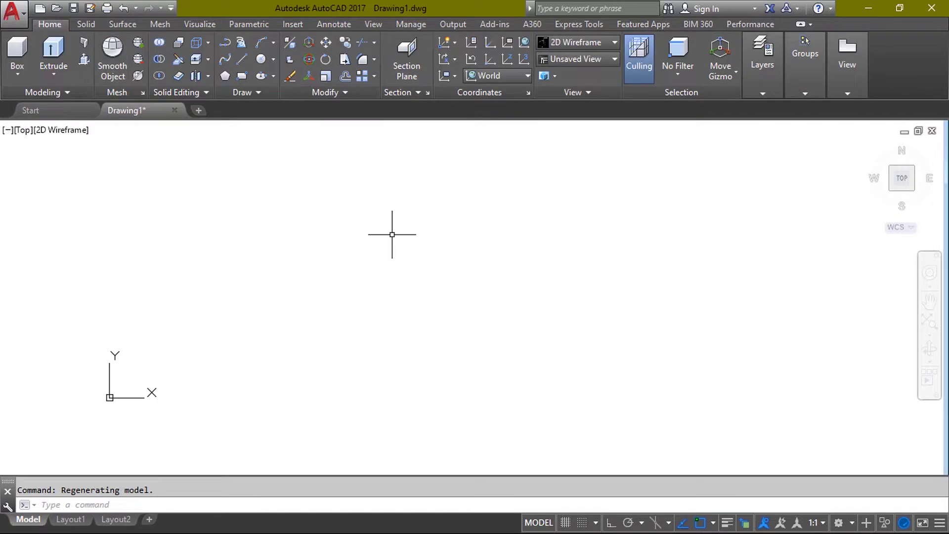
middle_drag(449, 248, 420, 269)
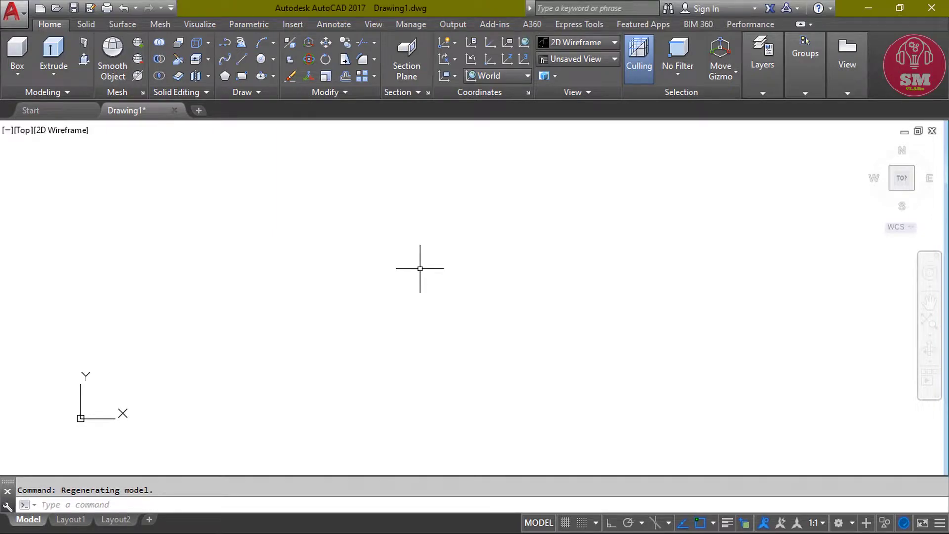
scroll(458, 263, down, 3)
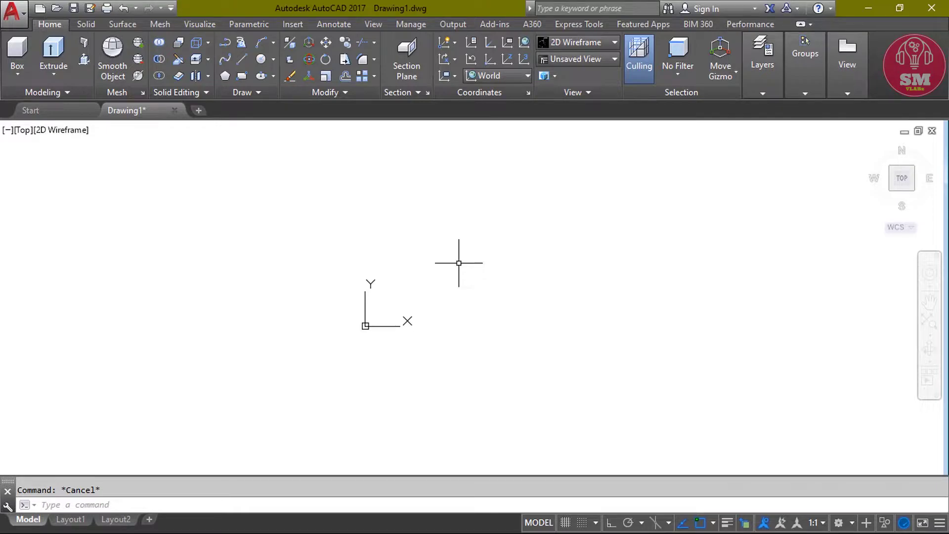
text(c)
- Draw a radius-17 circle centred at 0,0
key(Return)
text(0)
key(Tab)
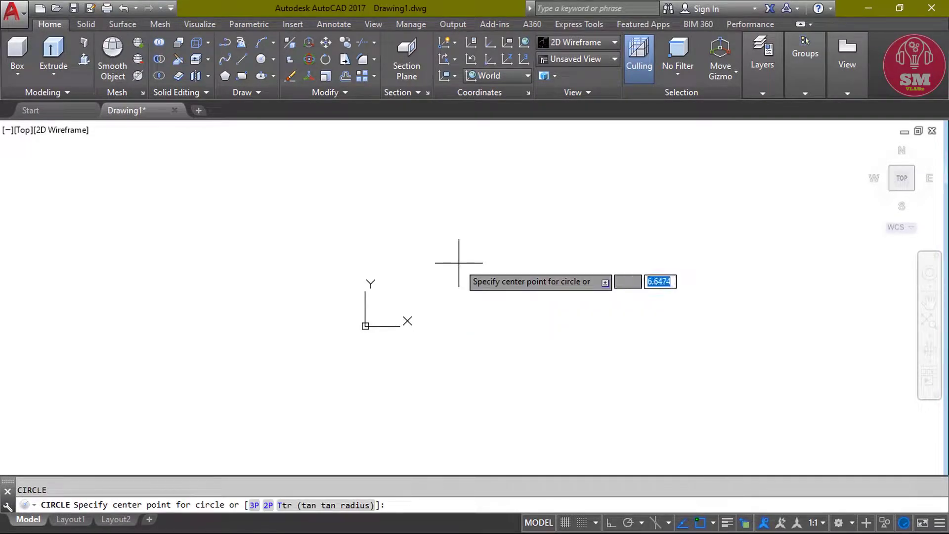
text(0)
key(Return)
text(17)
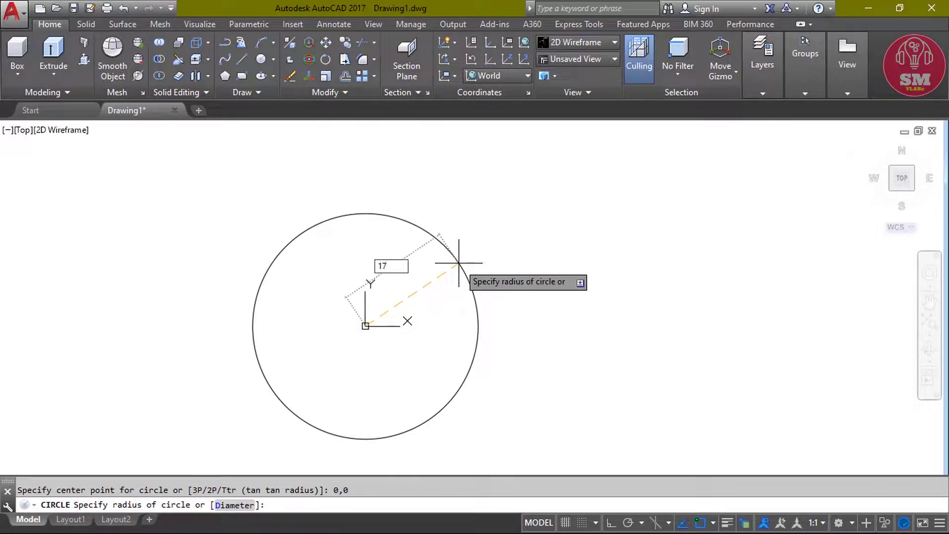
key(Return)
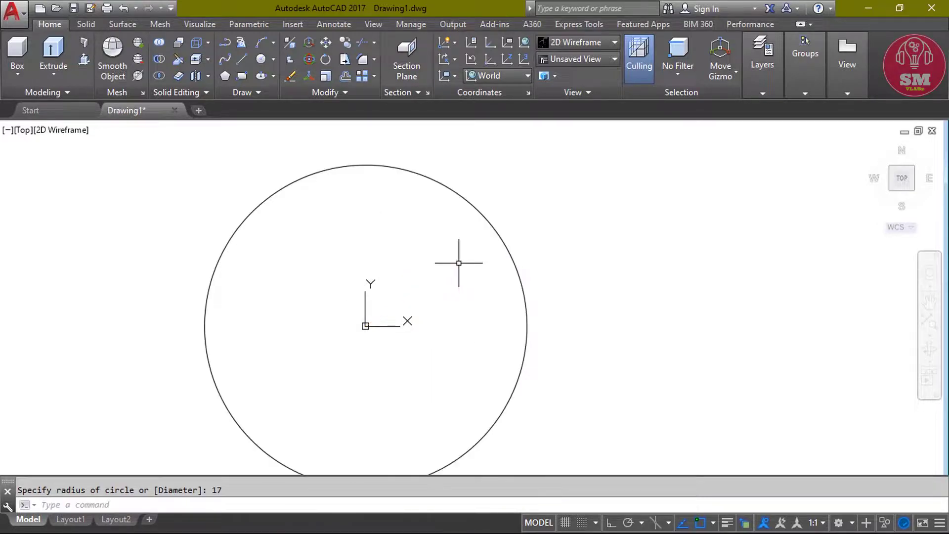
mouse_move(413, 262)
middle_down()
mouse_move(447, 231)
mouse_move(486, 227)
middle_up()
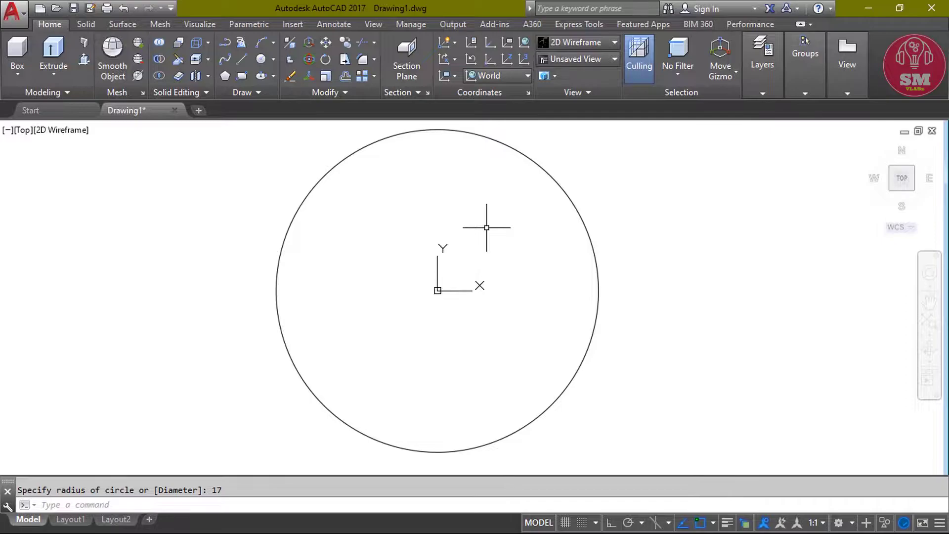
text(o)
- Offset the radius-17 circle 2 units inward
key(Return)
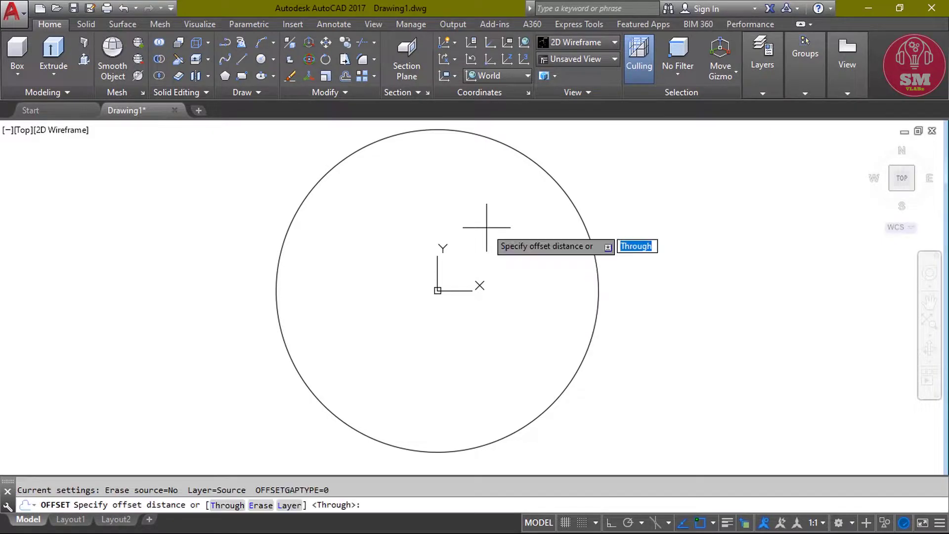
text(2)
key(Return)
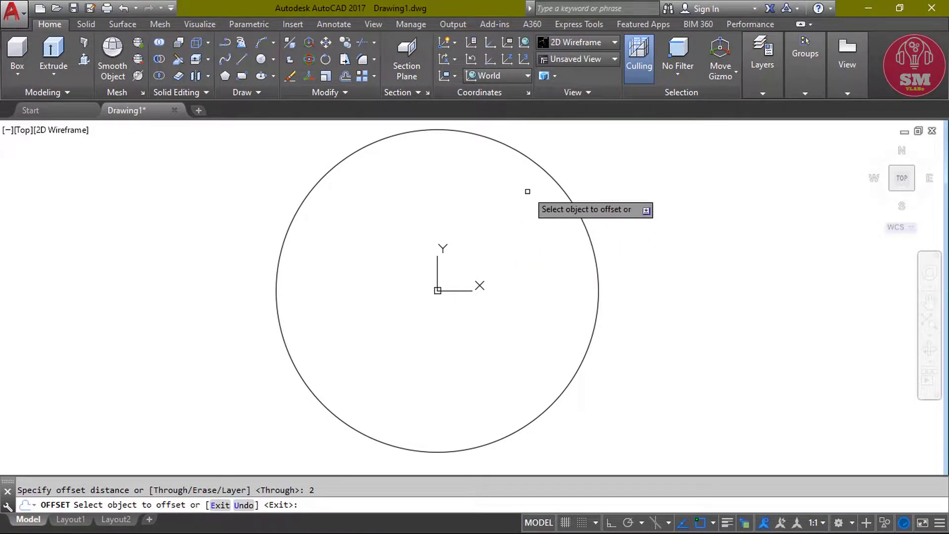
click(541, 171)
click(525, 204)
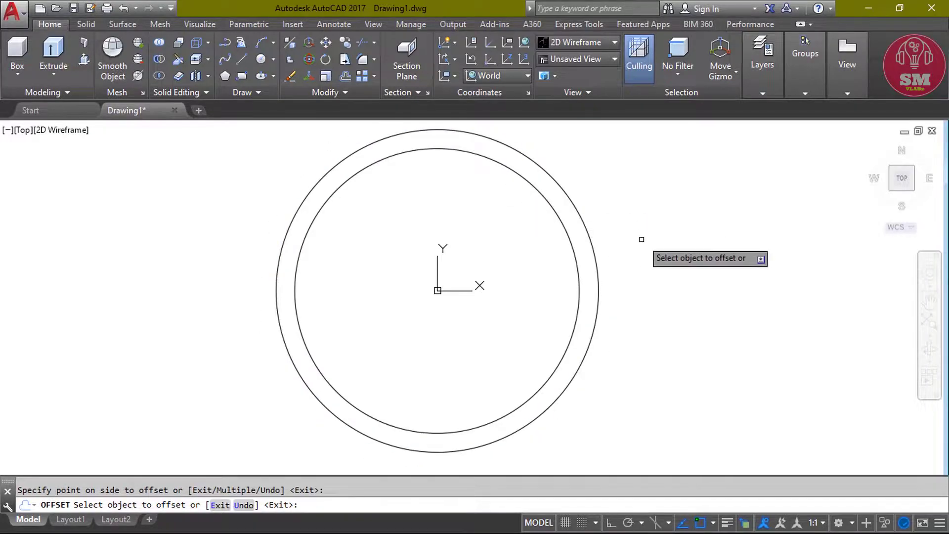
key(Escape)
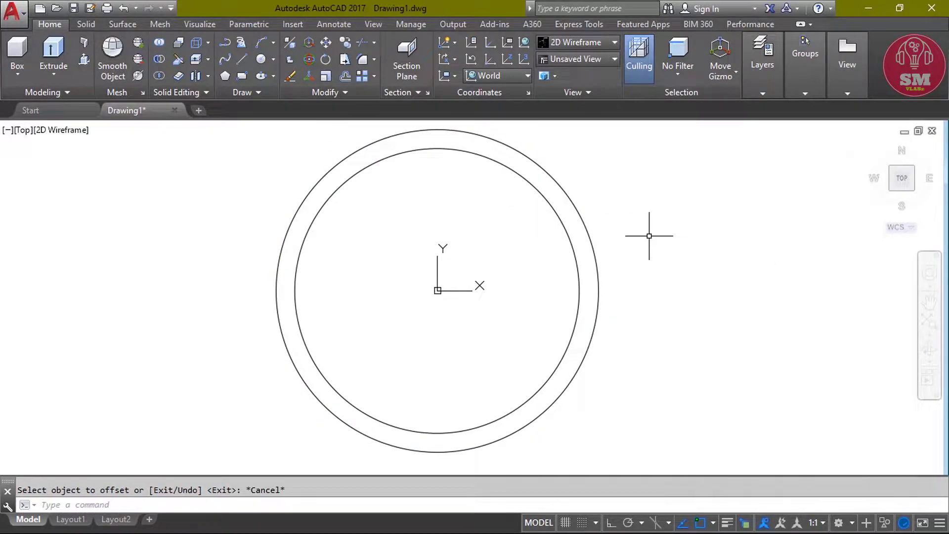
- Draw a radius-9 circle centred at 0,0
text(c)
key(Return)
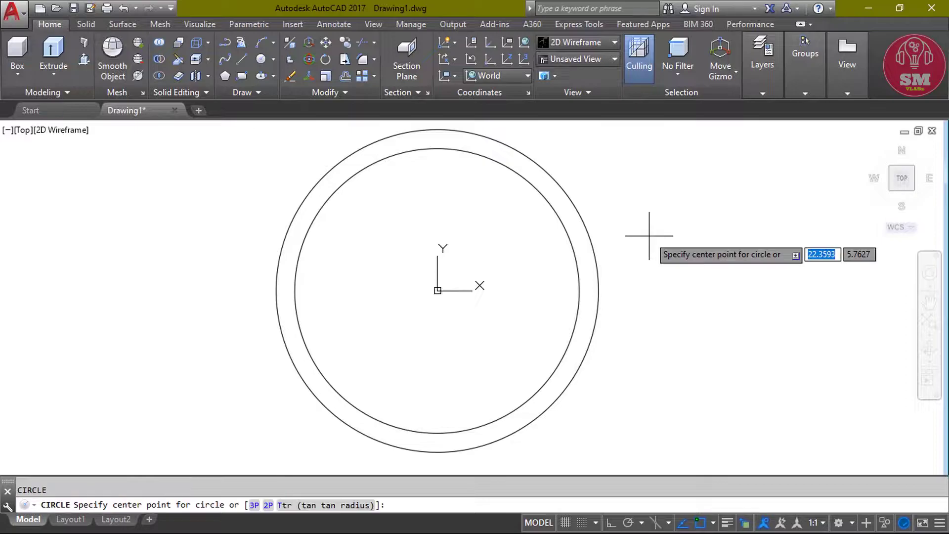
text(0,0)
key(Return)
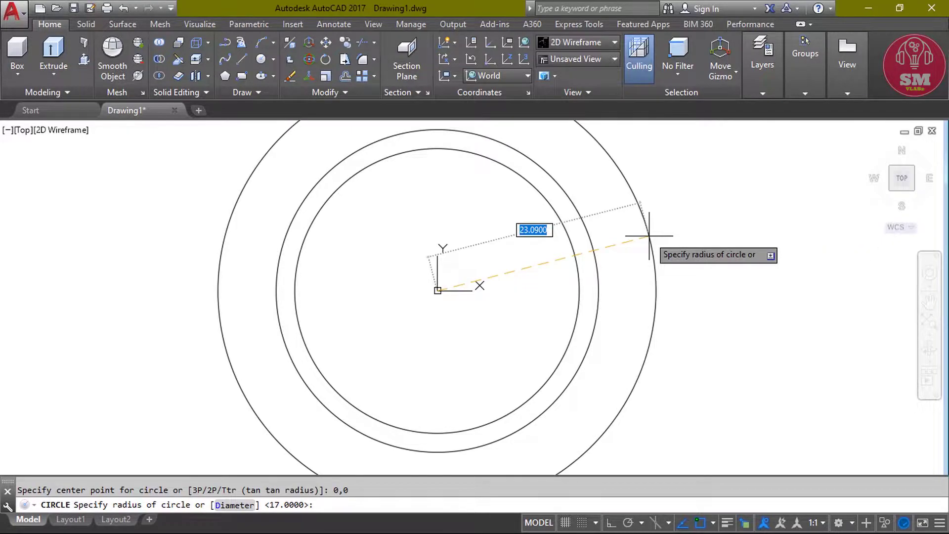
text(9)
key(Return)
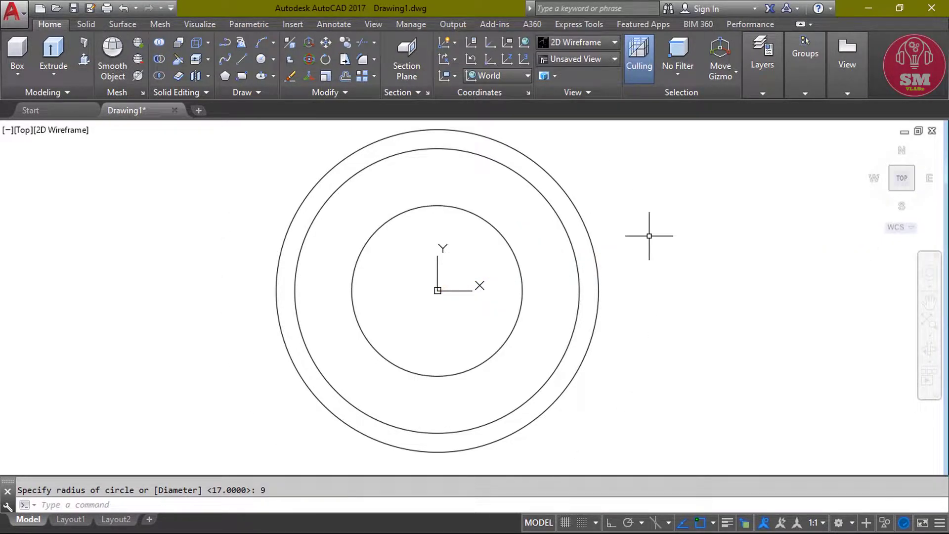
- Offset the radius-9 circle 2 units outward
text(o)
key(Return)
text(2)
key(Return)
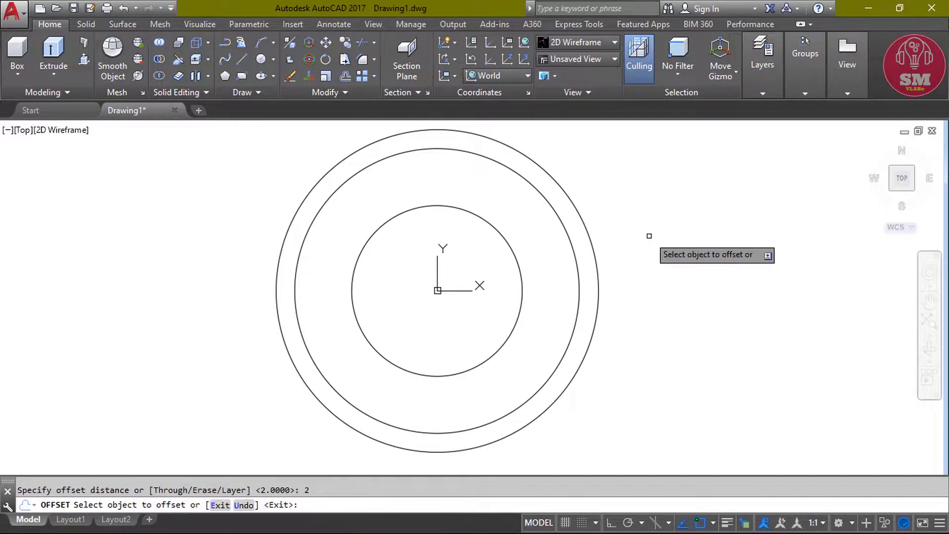
click(472, 212)
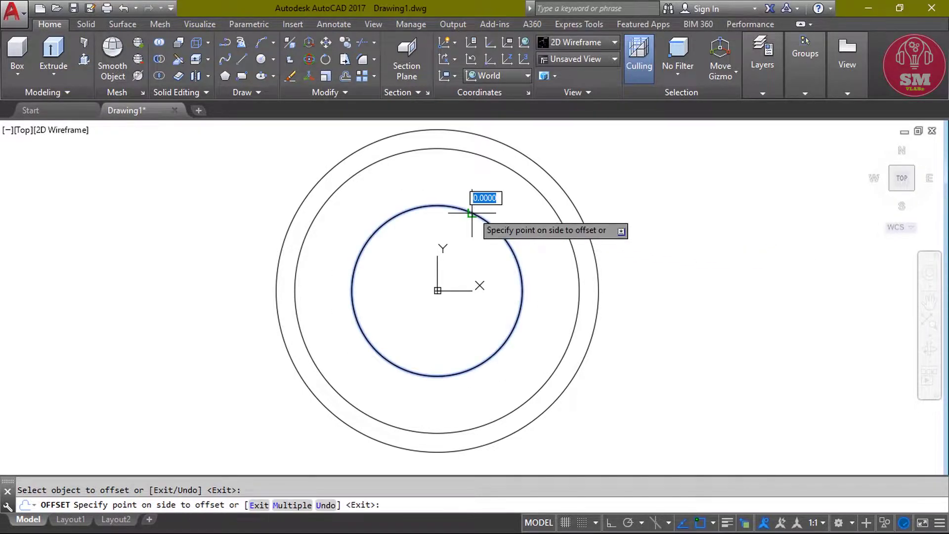
click(484, 198)
key(Escape)
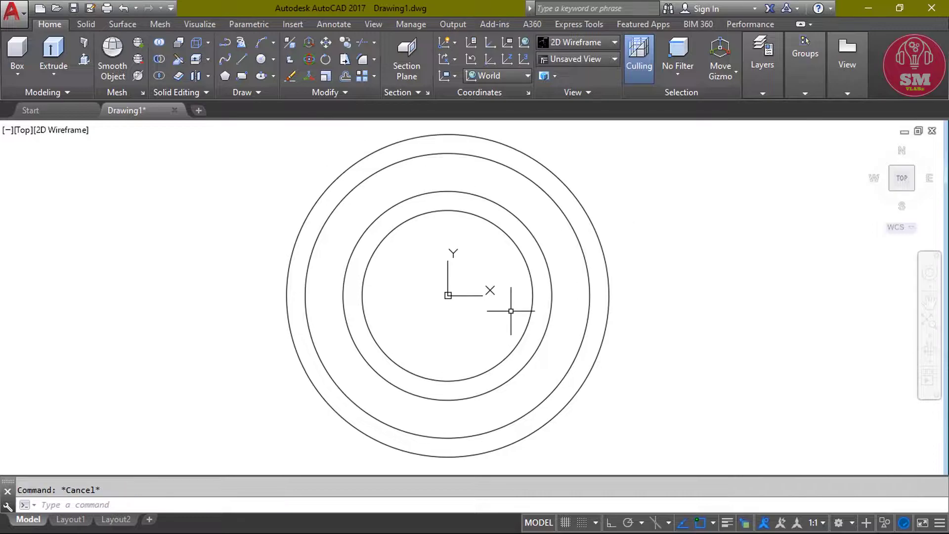
middle_drag(638, 282, 617, 286)
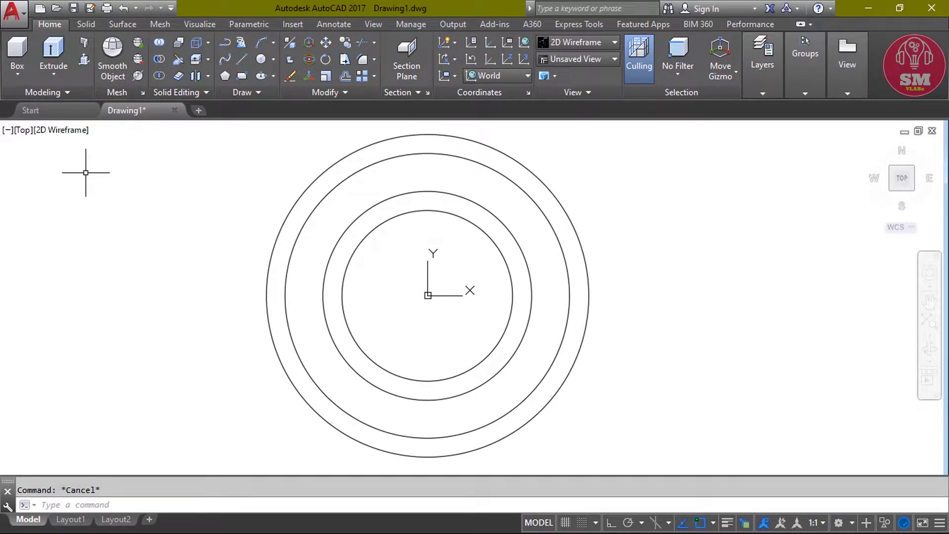
- Switch to the southwest isometric view and extrude the inner ring region 7 units high
click(23, 131)
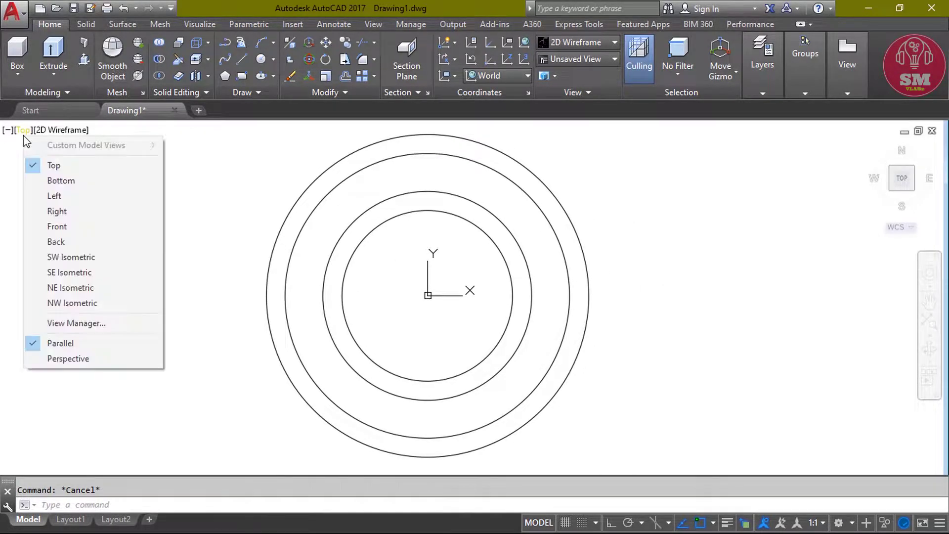
click(69, 255)
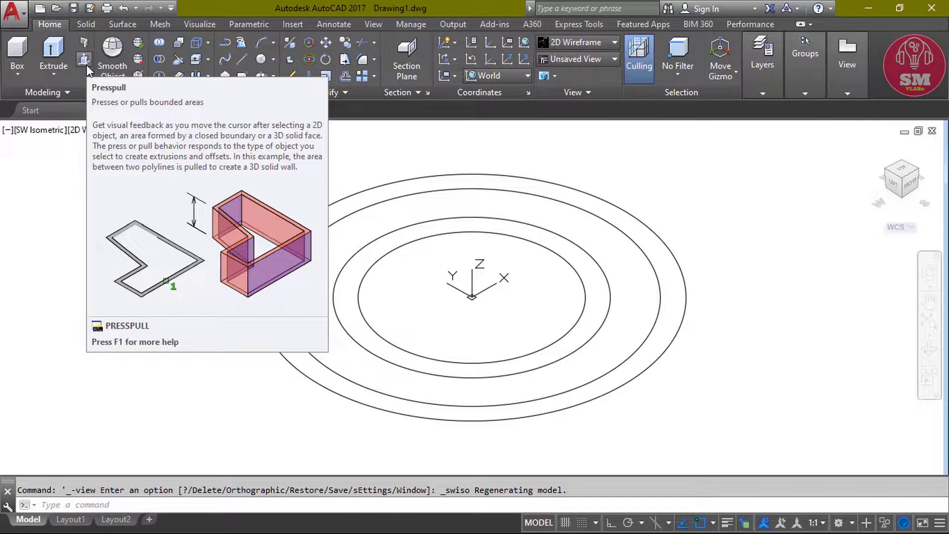
click(87, 64)
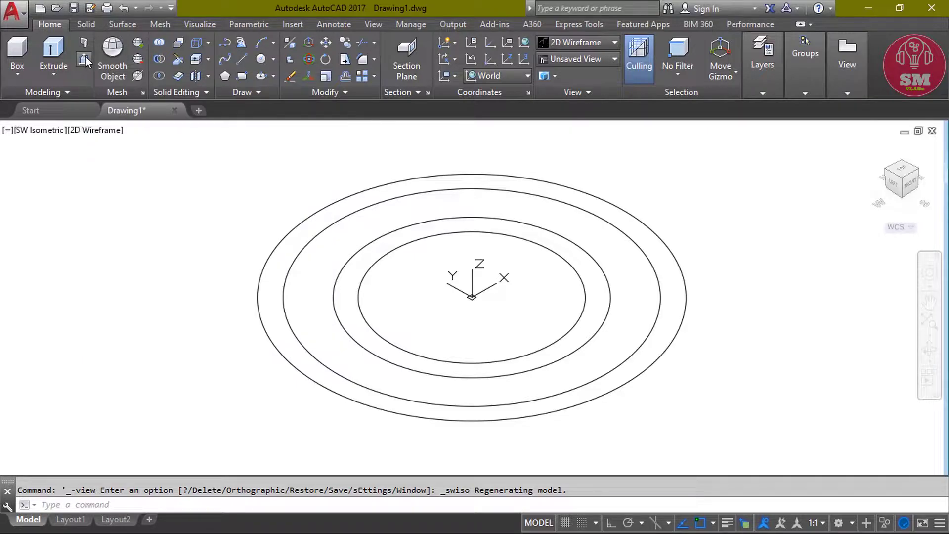
click(350, 292)
scroll(351, 293, down, 4)
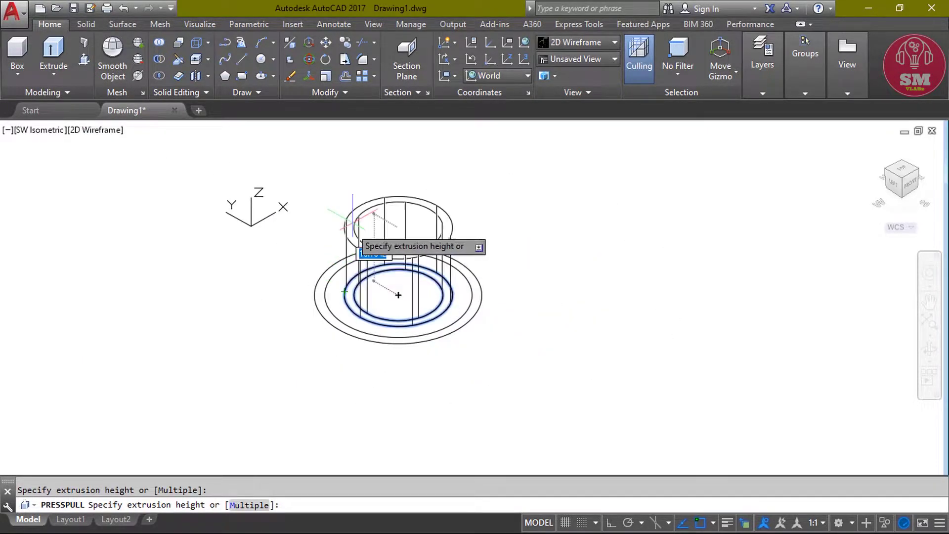
text(7)
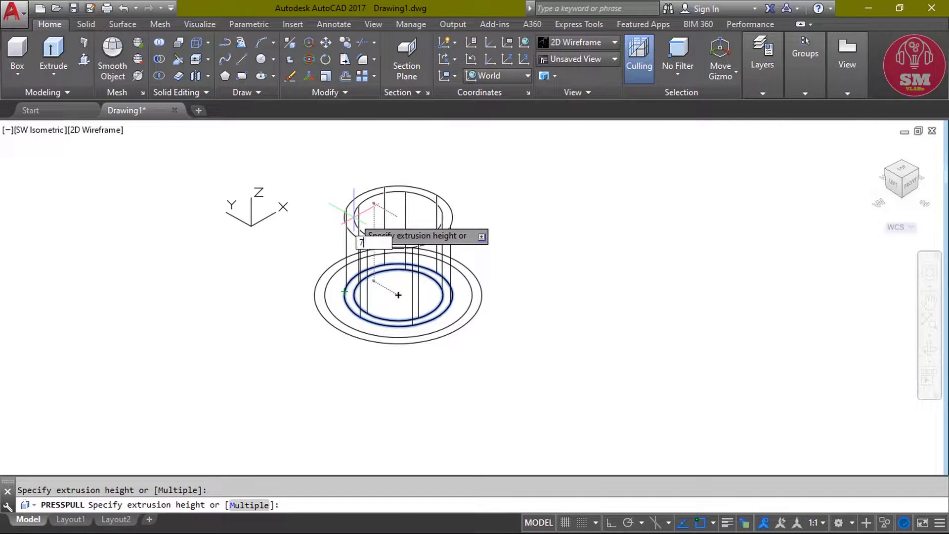
key(Return)
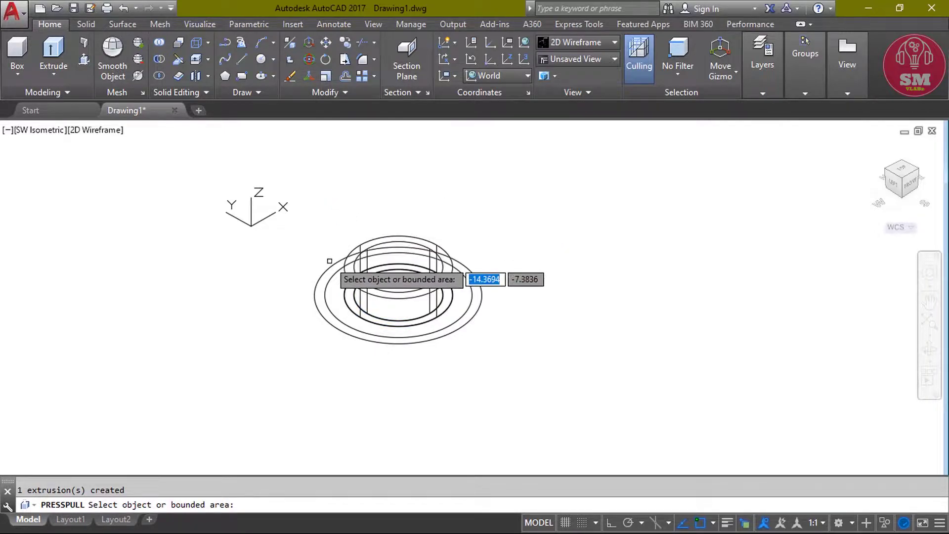
- Extrude the outer ring region 7 units high and use the Conceptual visual style
click(325, 279)
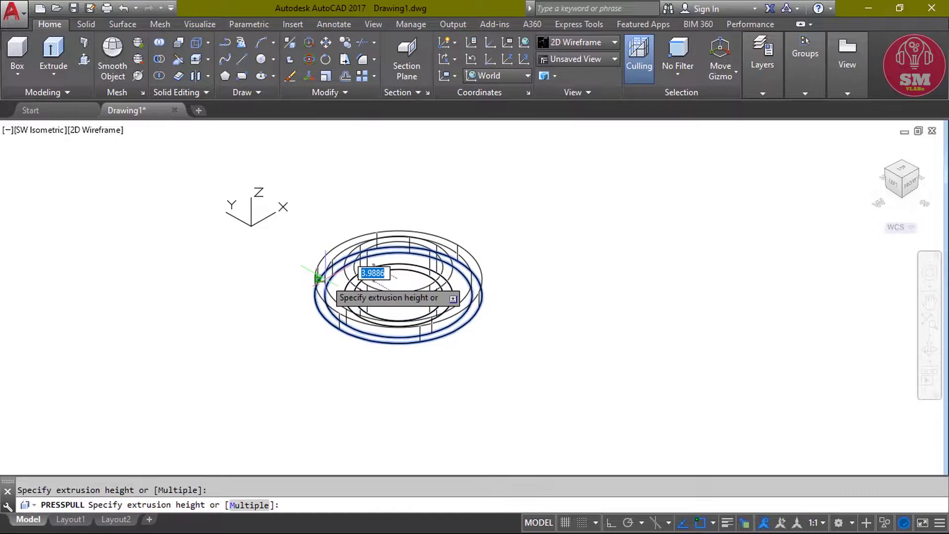
text(7)
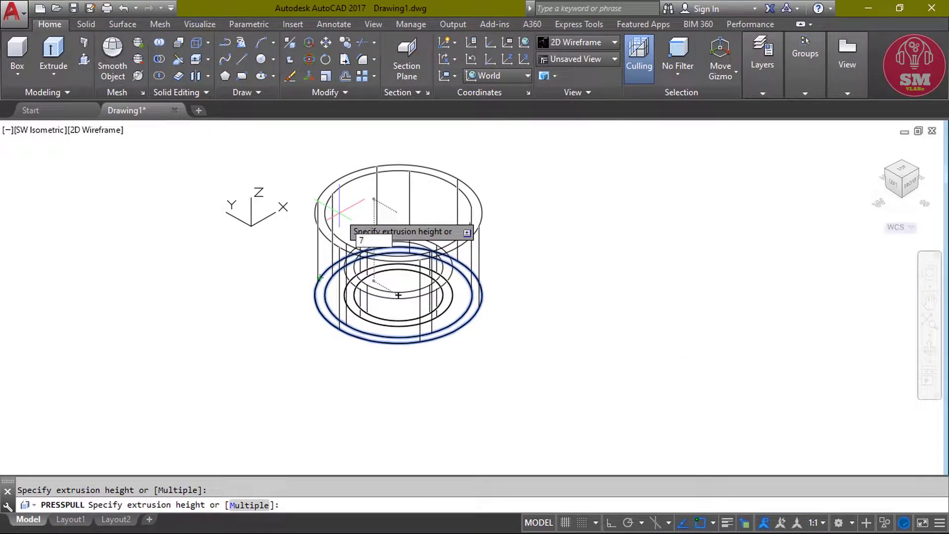
key(Return)
click(94, 129)
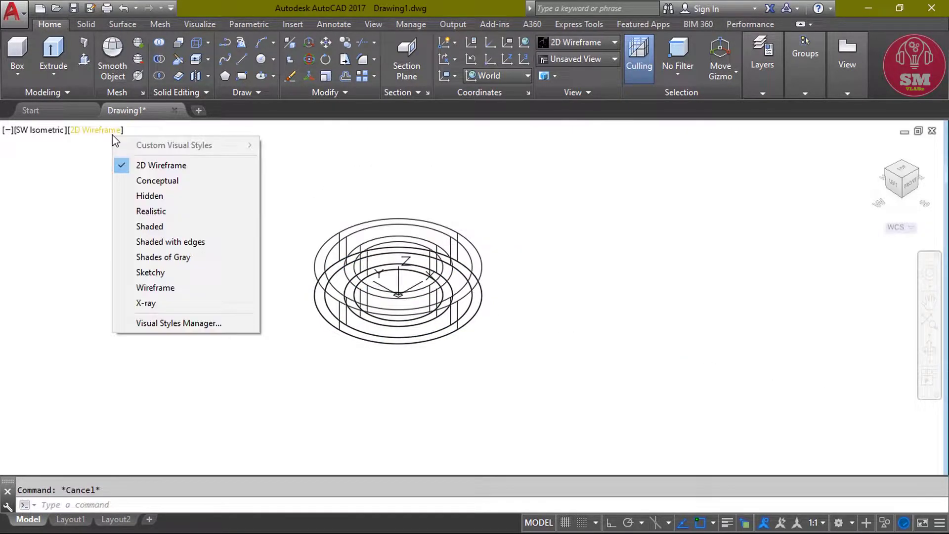
click(153, 181)
scroll(412, 286, up, 3)
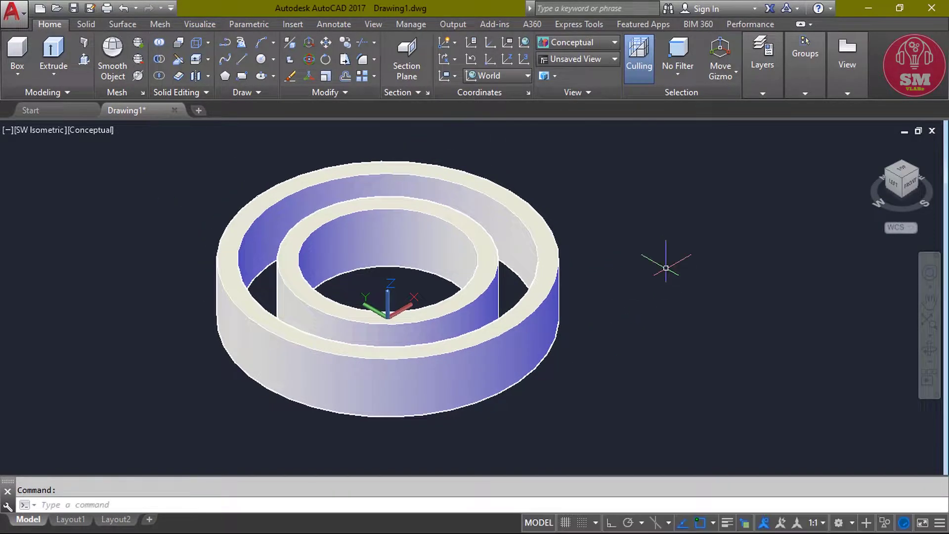
- Fillet the outer ring's top and bottom outer edges with radius 1
mouse_move(665, 271)
middle_down()
mouse_move(736, 324)
mouse_move(714, 313)
middle_up()
text(f)
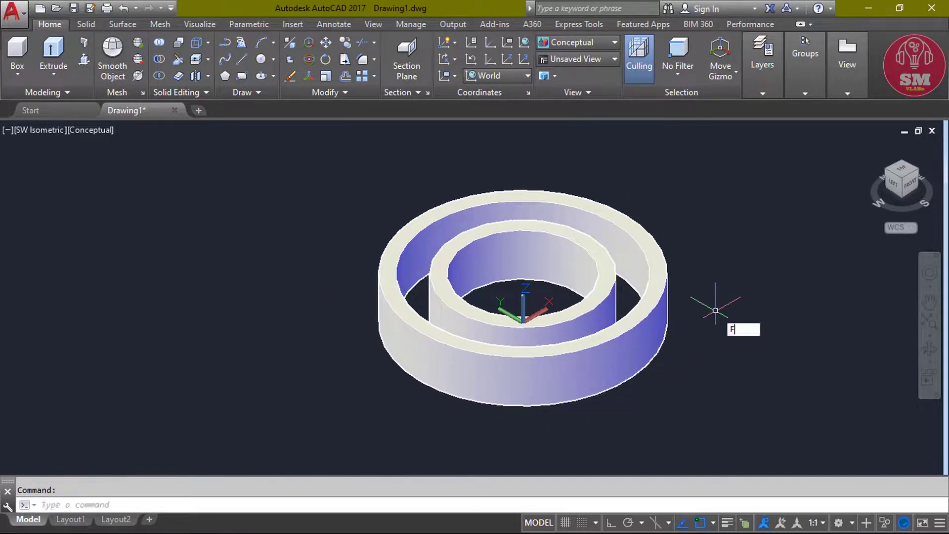
key(Return)
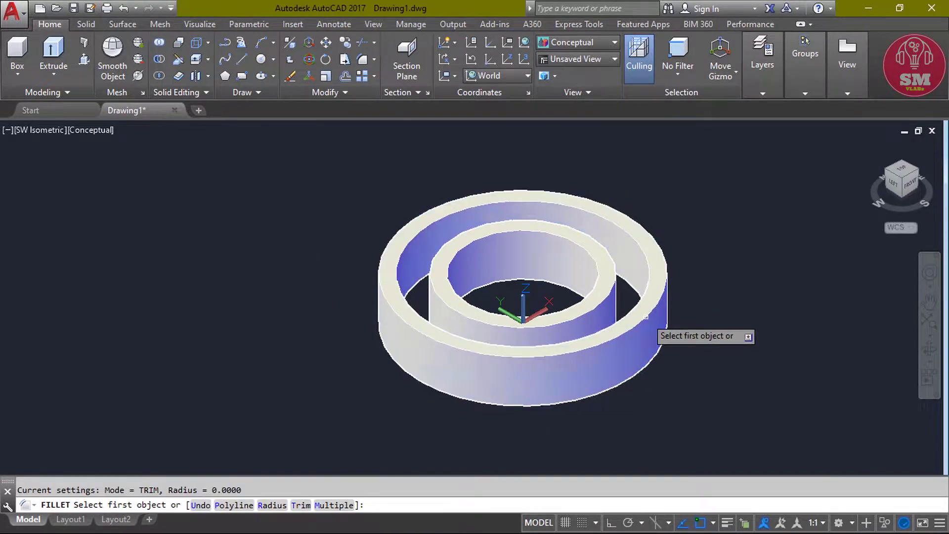
click(649, 324)
text(1)
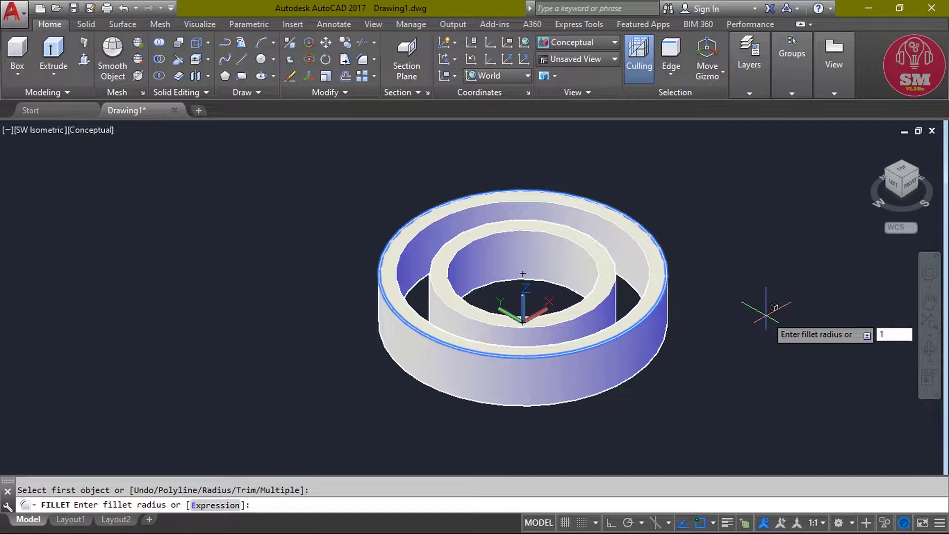
key(Return)
shift+middle_drag(699, 377, 696, 331)
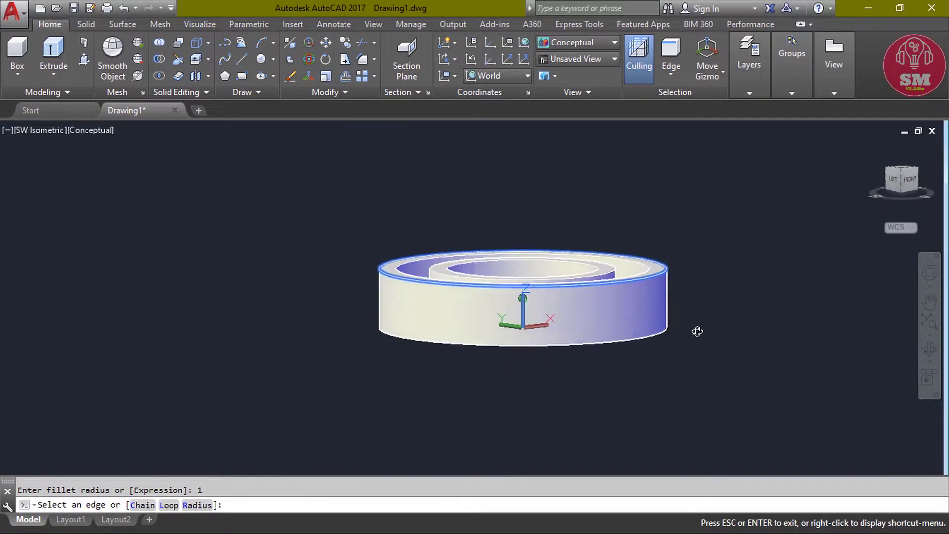
click(638, 332)
key(Return)
shift+middle_drag(637, 339, 731, 354)
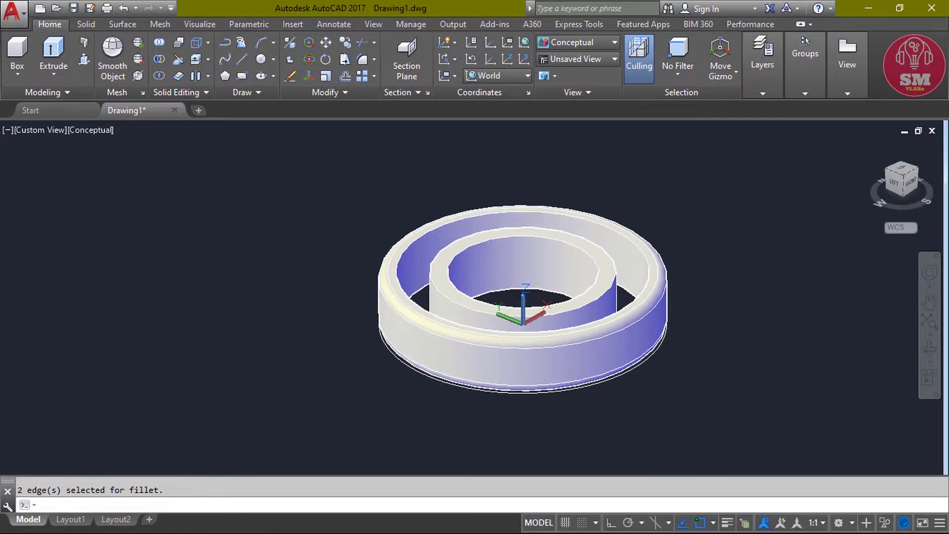
scroll(576, 259, up, 3)
- Fillet the inner ring's top and bottom bore edges with radius 1
key(Return)
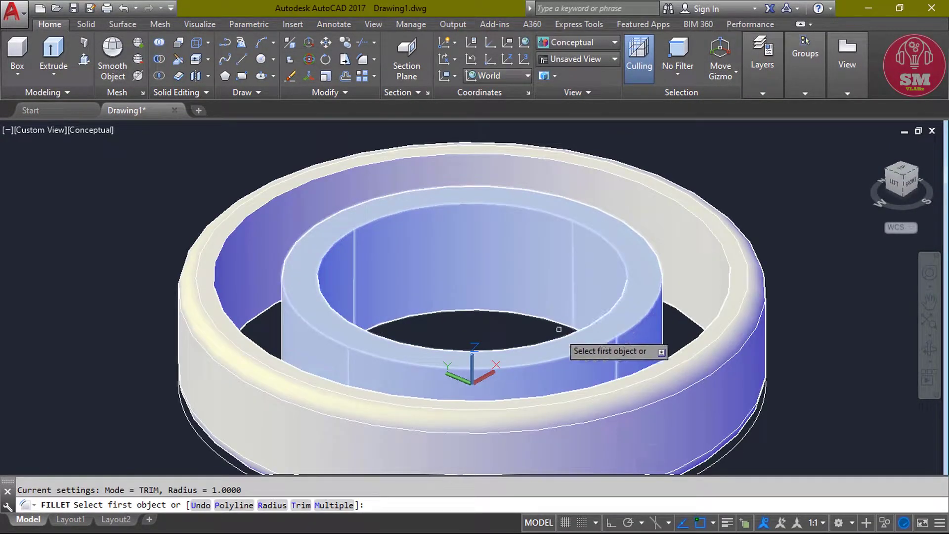
click(558, 338)
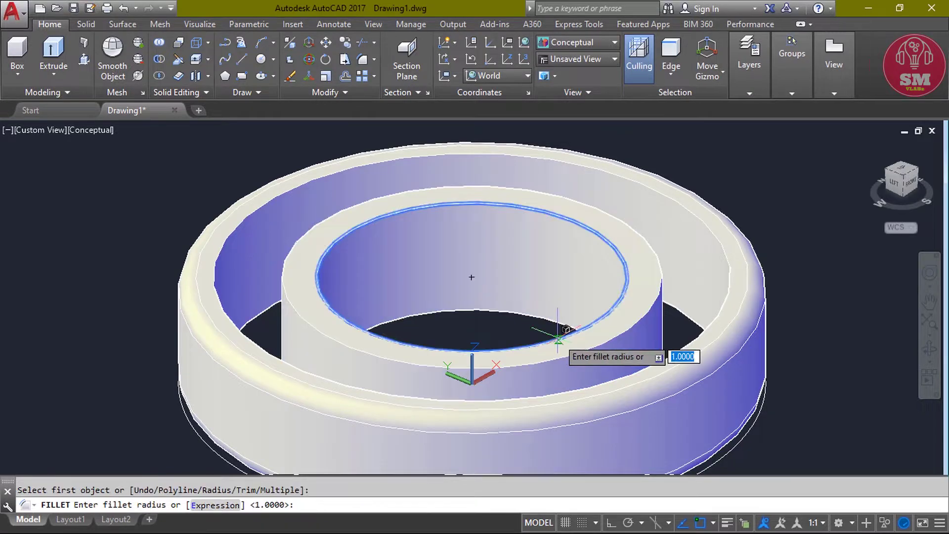
shift+middle_drag(609, 370, 613, 257)
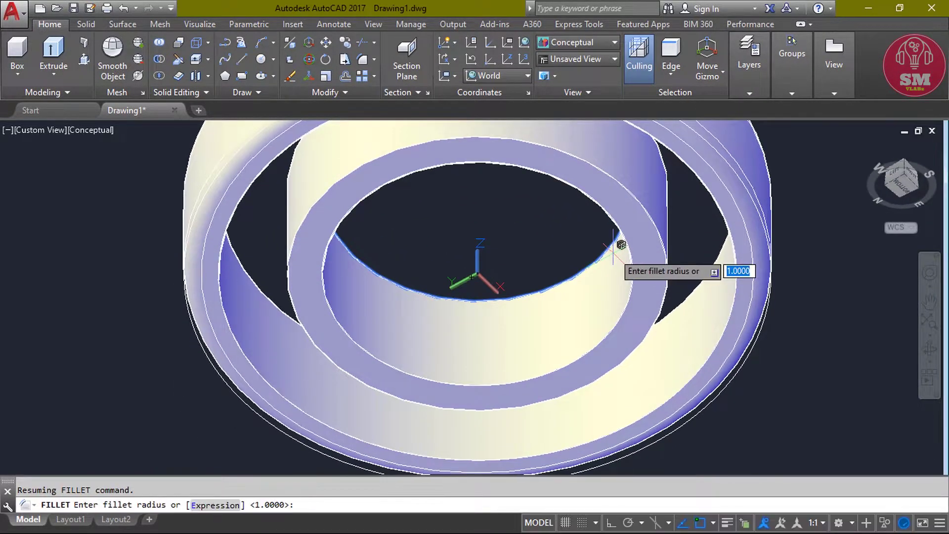
key(Return)
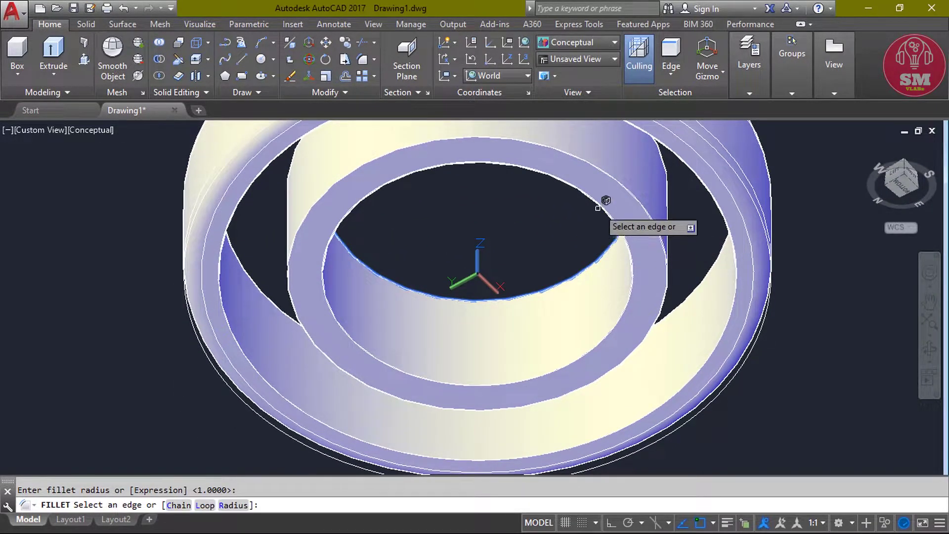
click(597, 208)
key(Return)
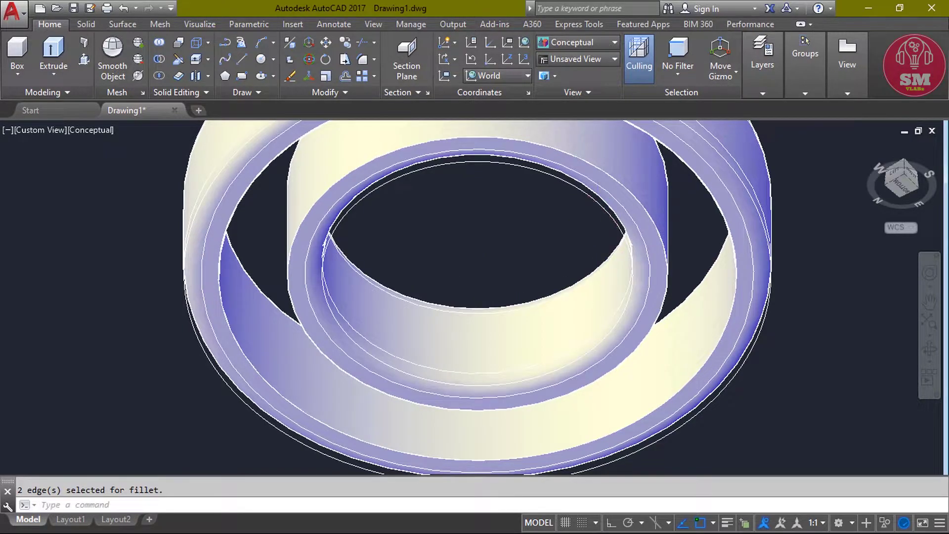
scroll(551, 275, down, 5)
shift+middle_drag(593, 345, 586, 403)
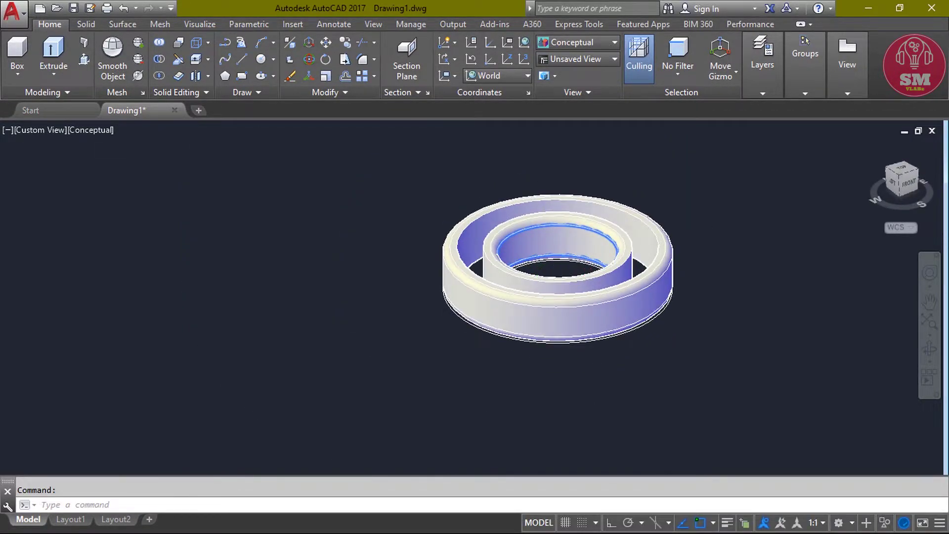
scroll(677, 268, up, 3)
key(Escape)
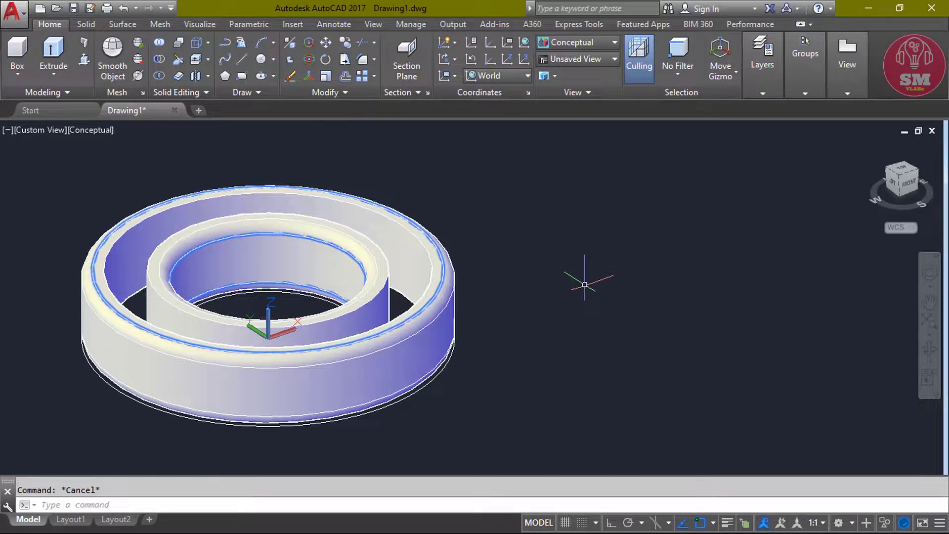
- Draw a radius-13 circle centred at 0,0
text(c)
key(Return)
text(0)
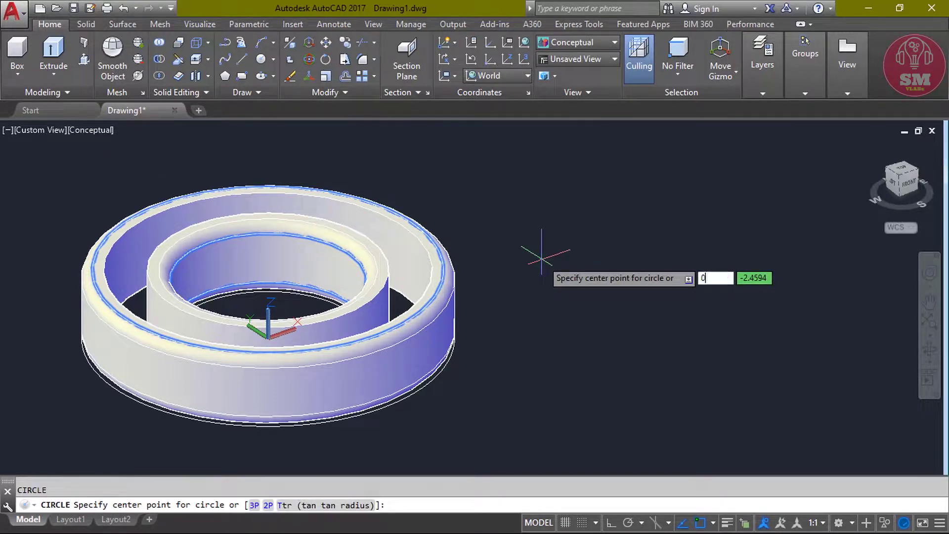
text(,0)
key(Return)
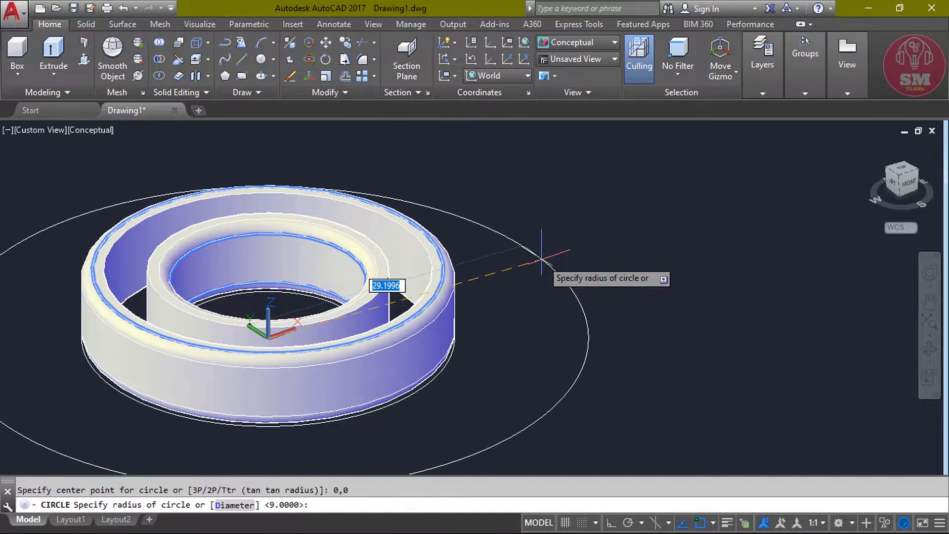
text(13)
key(Return)
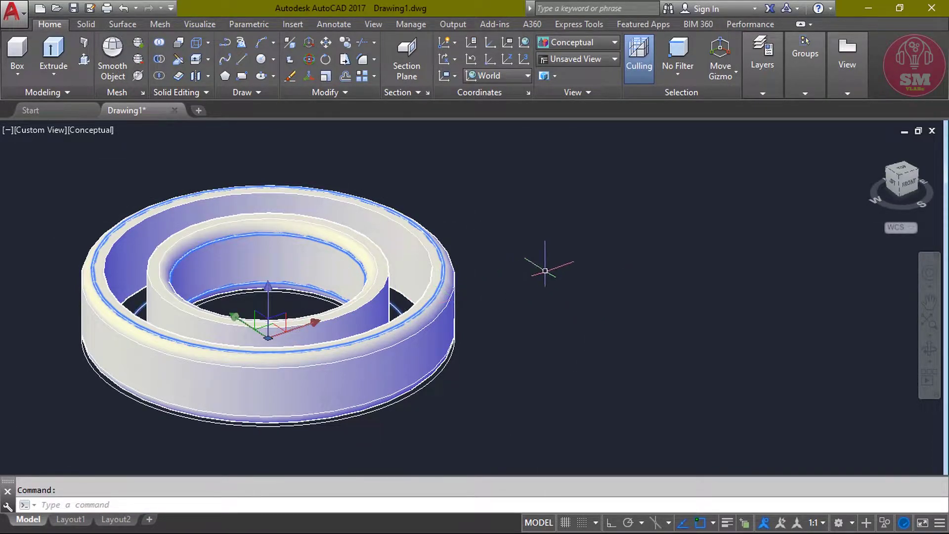
- Move the radius-13 circle up 3.5 units with Ortho on, then place a new circle's centre
right_click(546, 267)
click(565, 295)
click(565, 354)
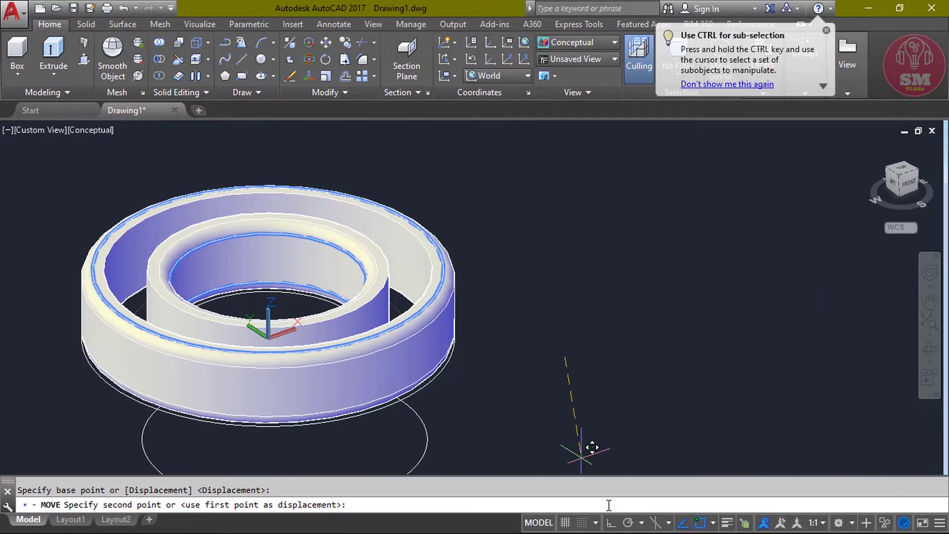
click(612, 523)
text(3.5)
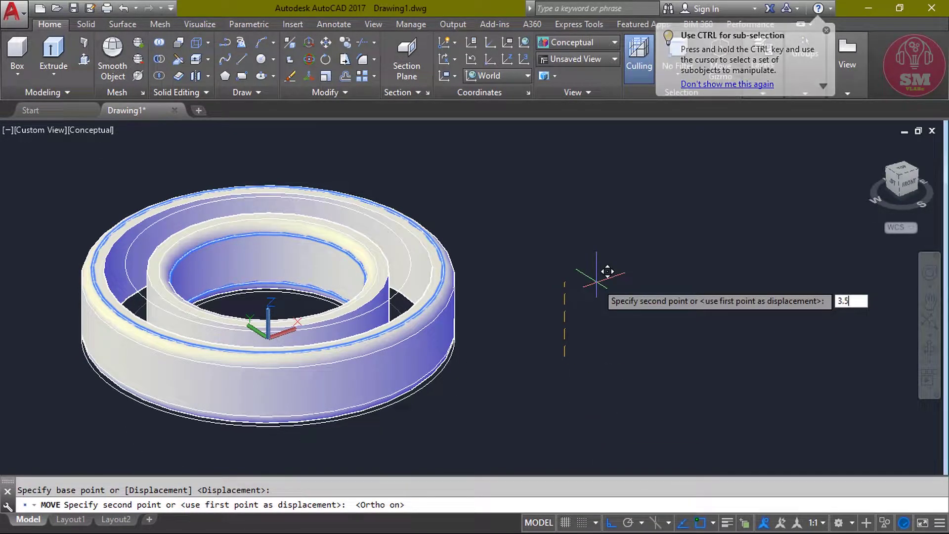
key(Return)
text(c)
key(Return)
click(616, 264)
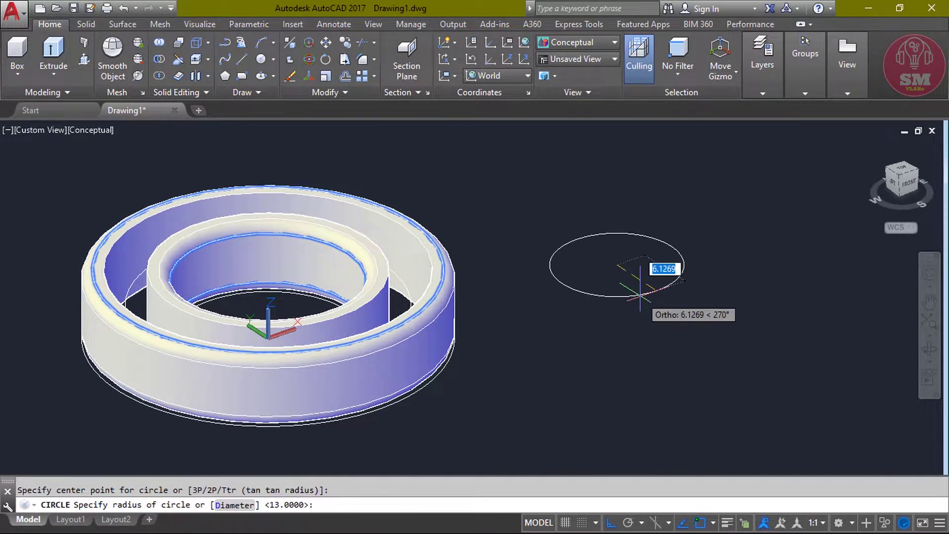
- Give the small circle radius 2.5 and sweep it along the raised radius-13 circle into a torus
text(2.5)
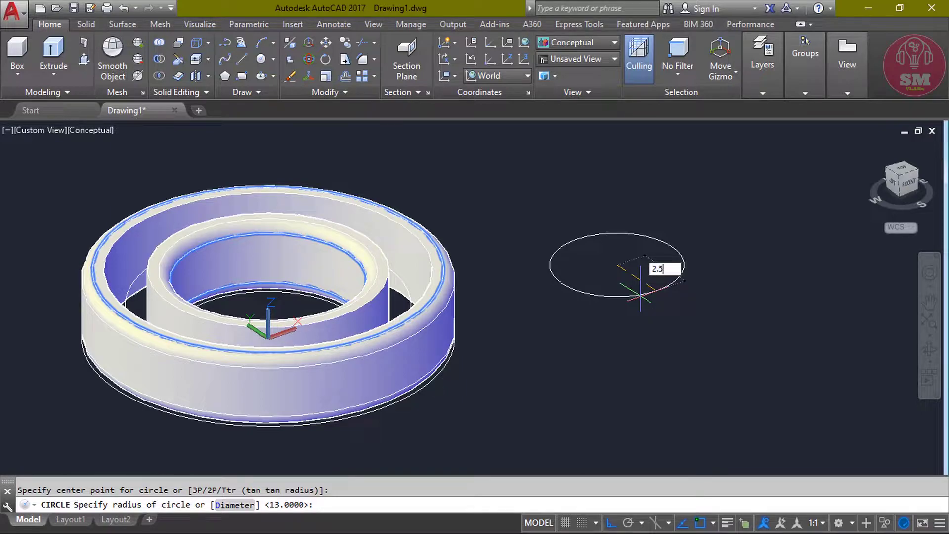
key(Return)
text(S)
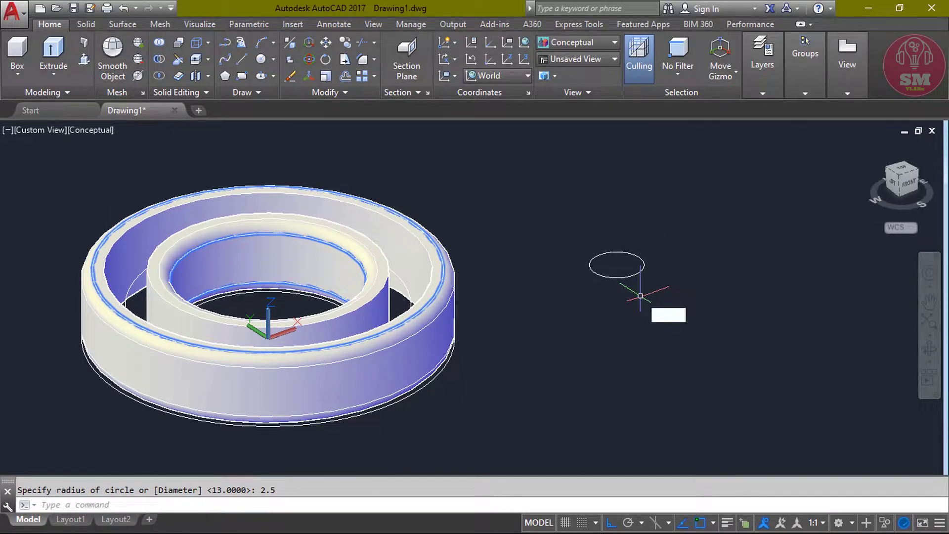
text(W)
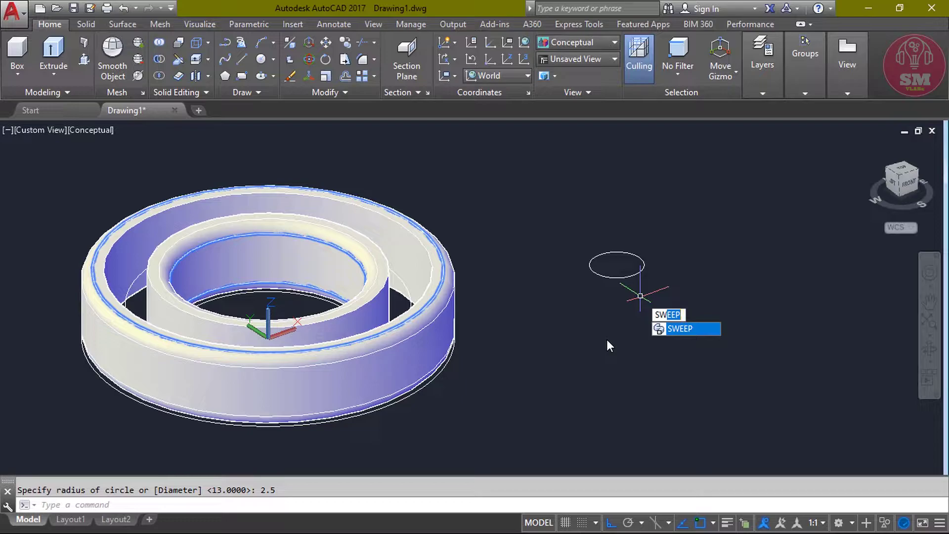
key(Return)
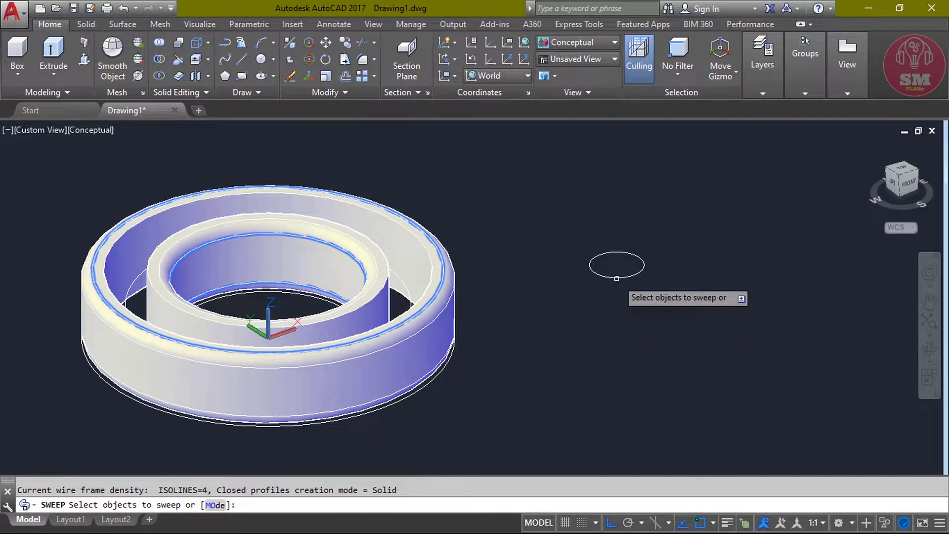
click(616, 278)
key(Return)
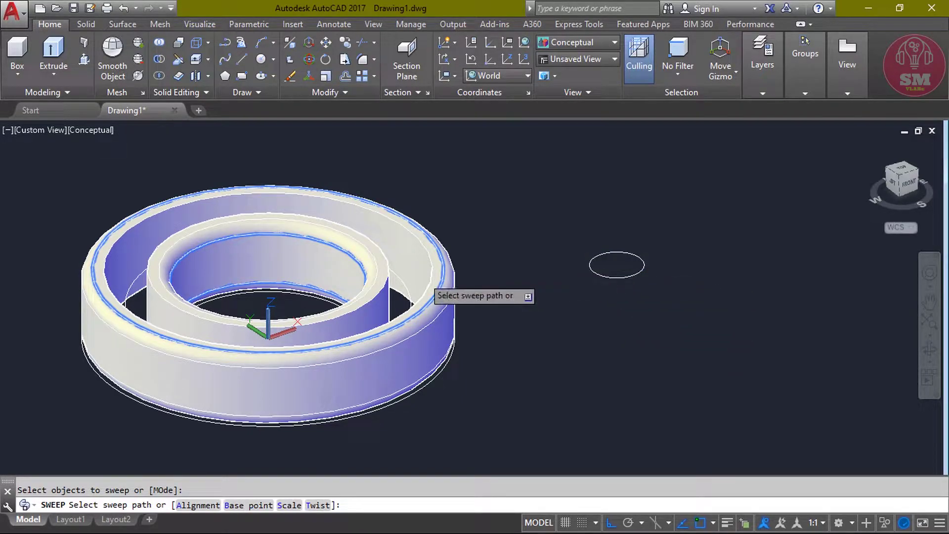
scroll(422, 279, up, 4)
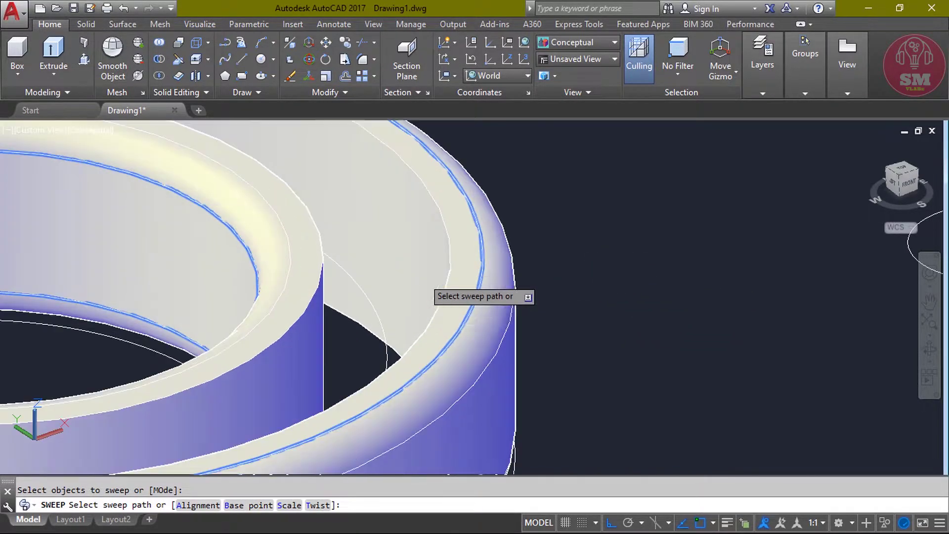
click(386, 355)
scroll(554, 254, down, 5)
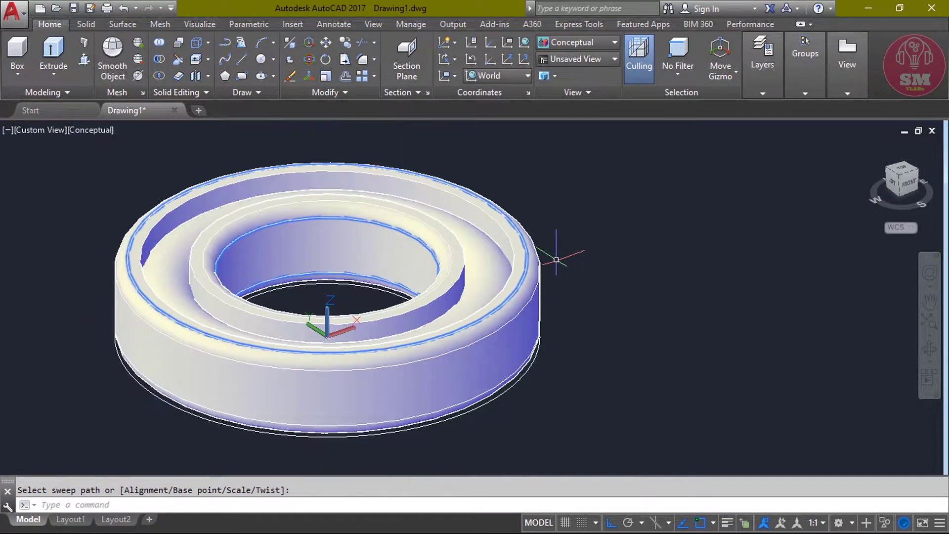
key(Escape)
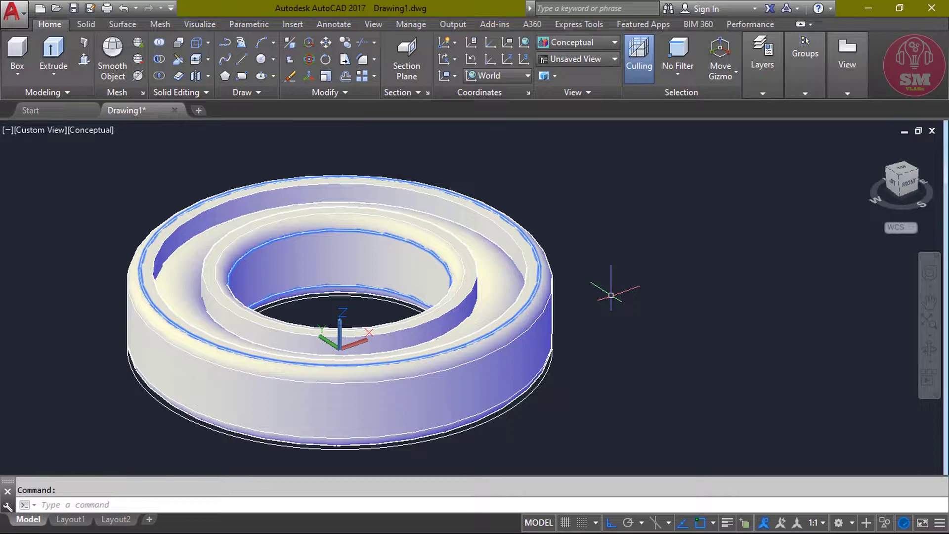
middle_drag(611, 295, 646, 277)
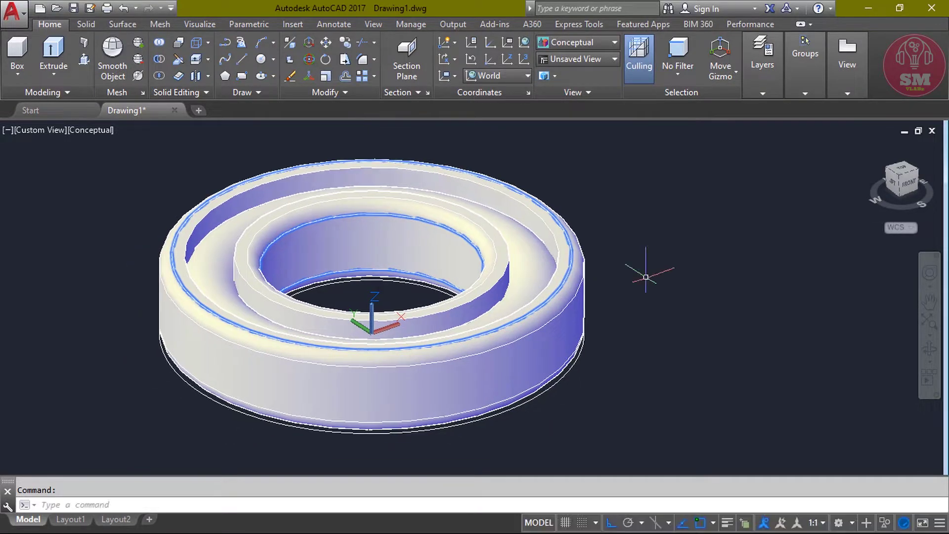
text(SU)
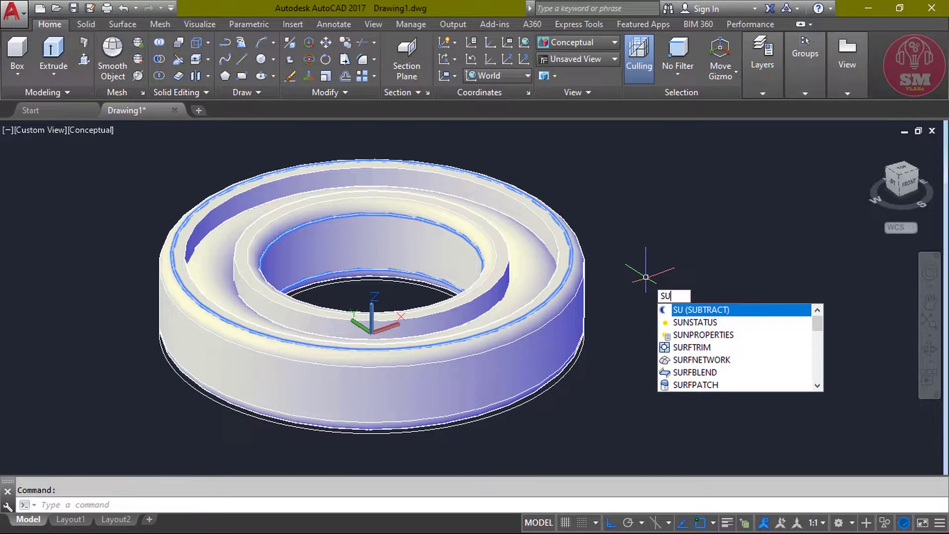
- Subtract the torus from both the outer and inner race rings to carve the ball groove
key(Return)
click(576, 339)
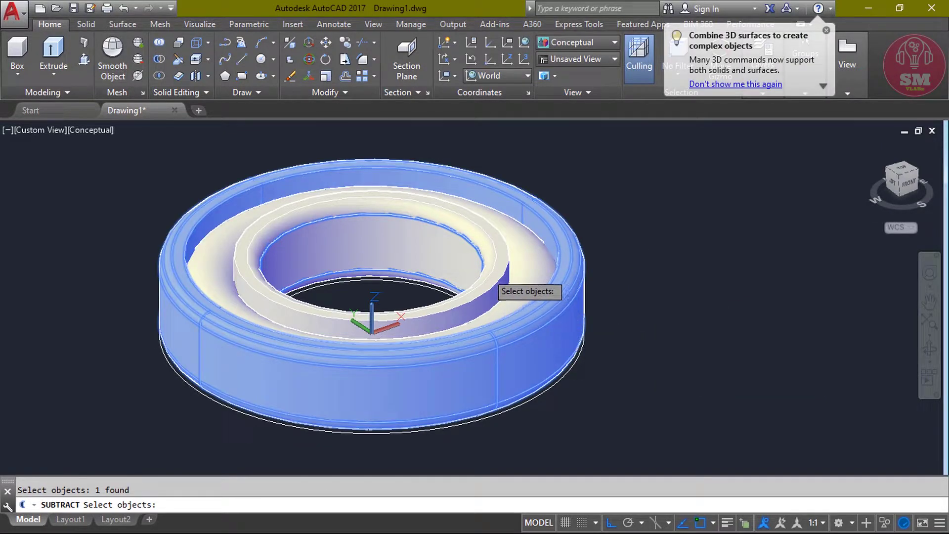
click(486, 273)
key(Return)
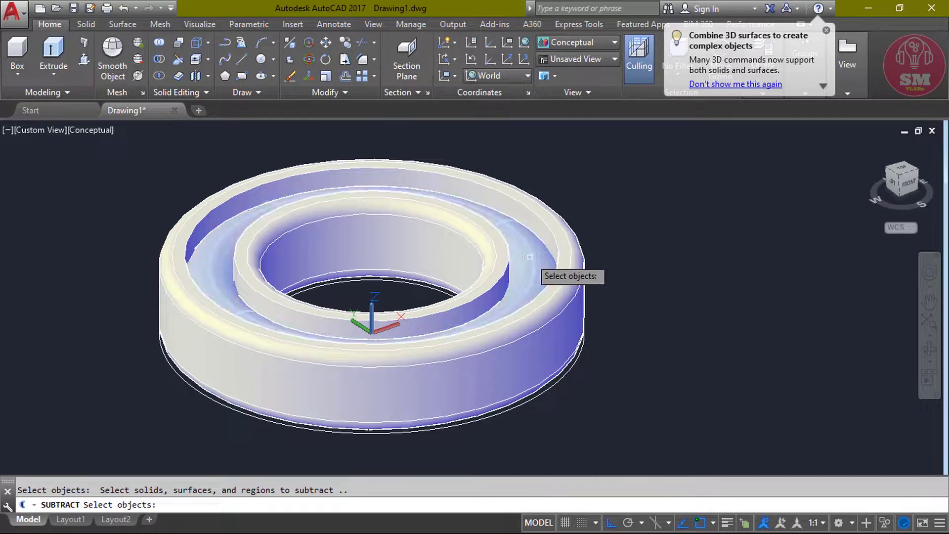
click(529, 256)
key(Return)
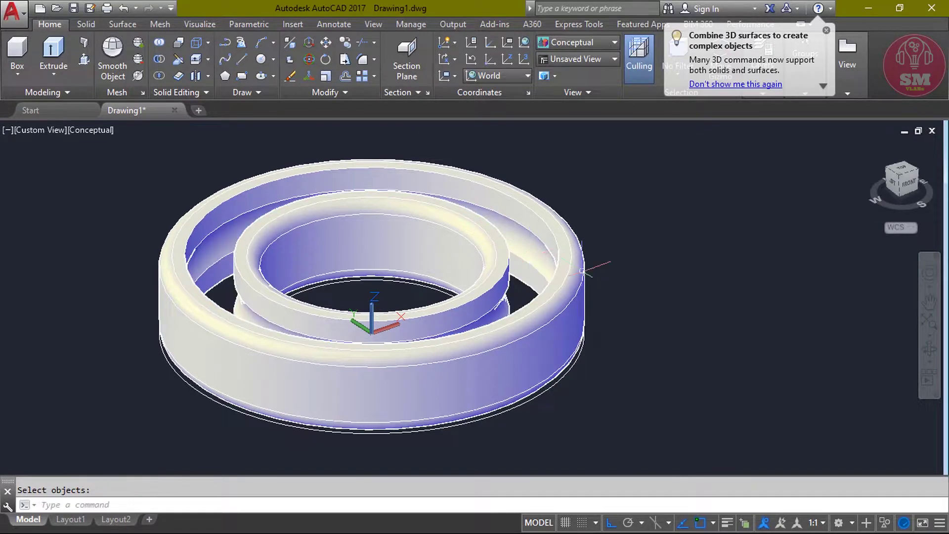
scroll(454, 242, up, 2)
scroll(453, 242, down, 3)
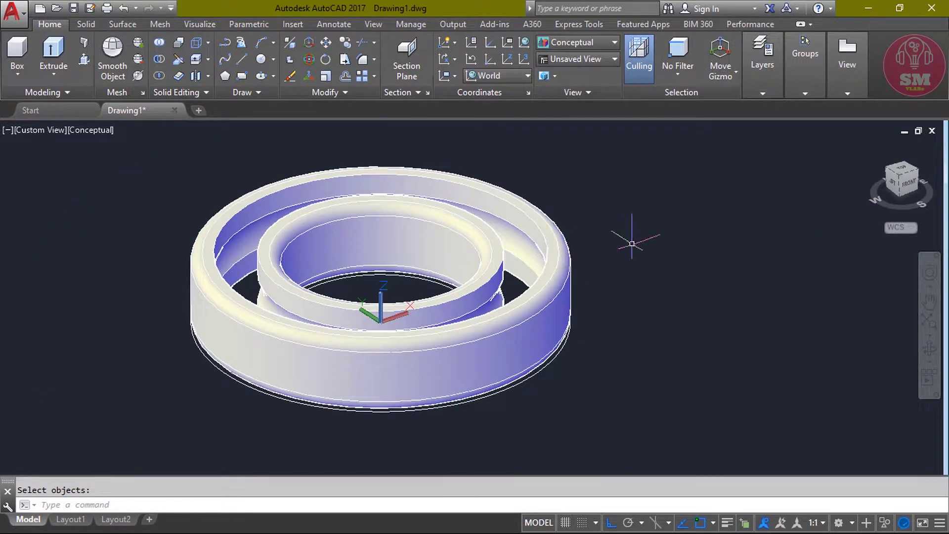
scroll(629, 239, down, 2)
scroll(673, 266, up, 2)
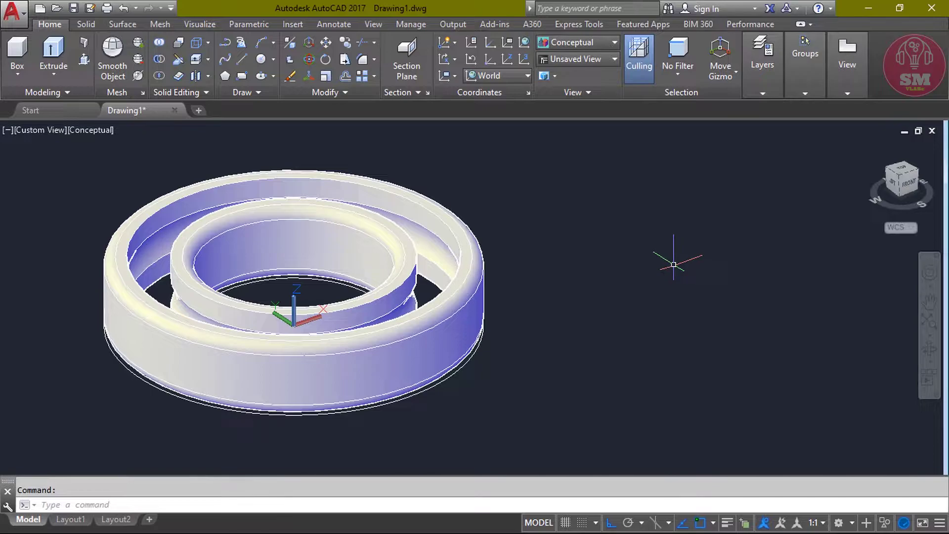
key(Escape)
- Draw a radius-13 circle to the right of the races
text(c)
key(Return)
click(678, 283)
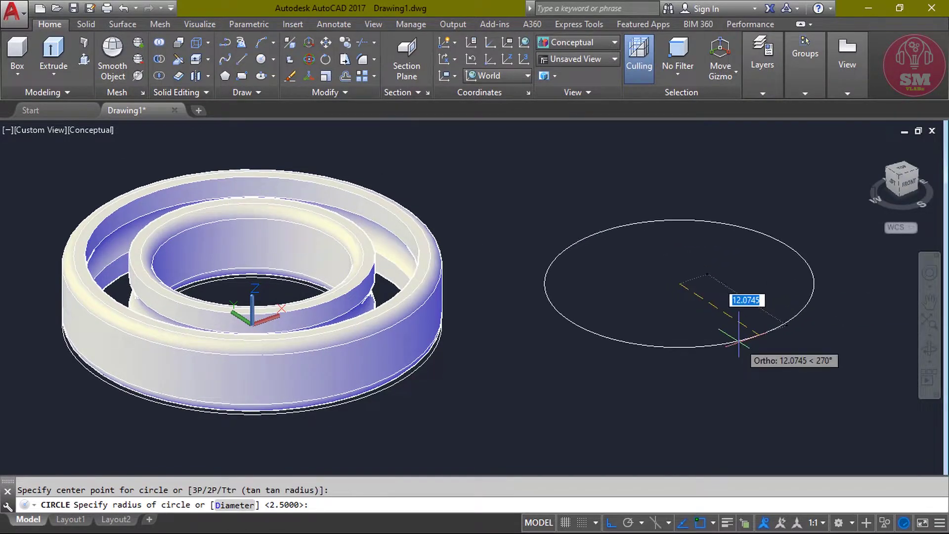
text(13)
key(Return)
text(o)
key(Return)
key(Escape)
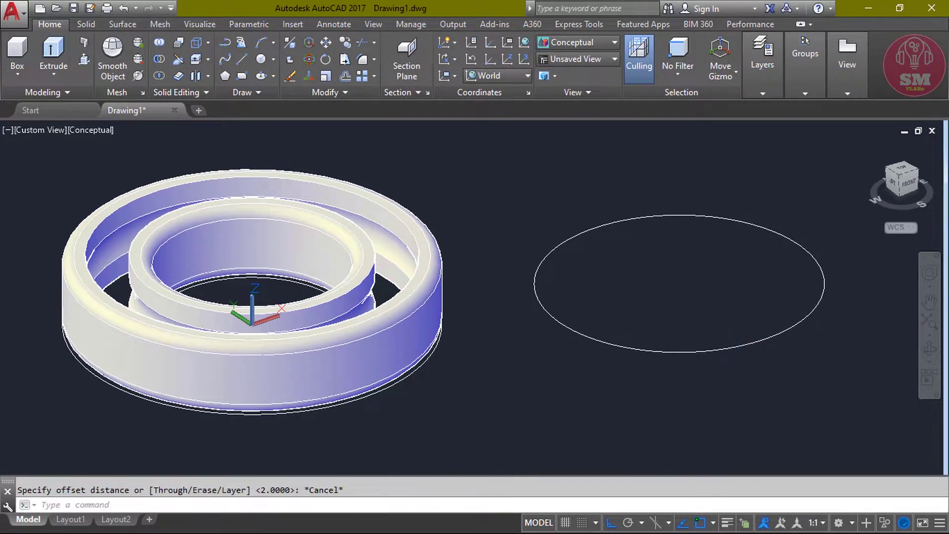
key(Escape)
- Offset the radius-13 circle 1 unit both outward and inward
text(o)
key(Return)
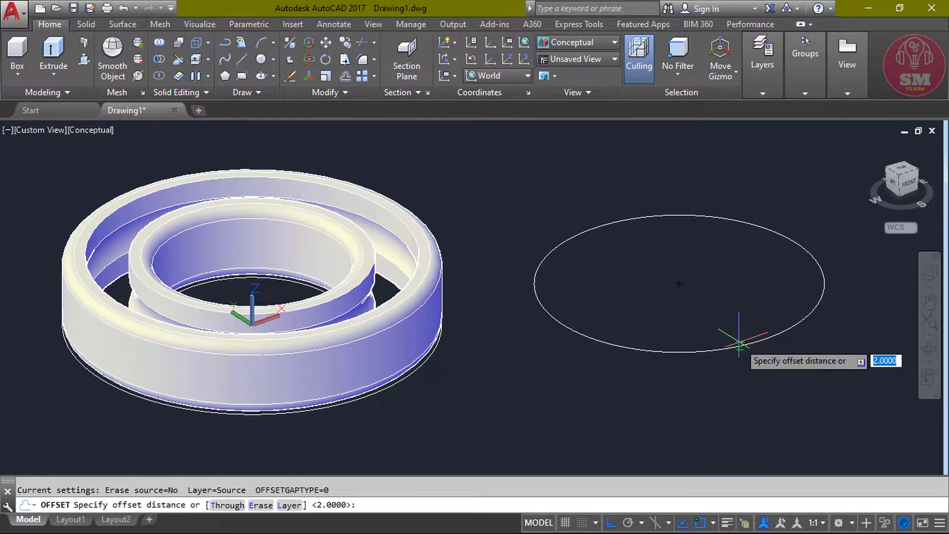
text(1)
key(Return)
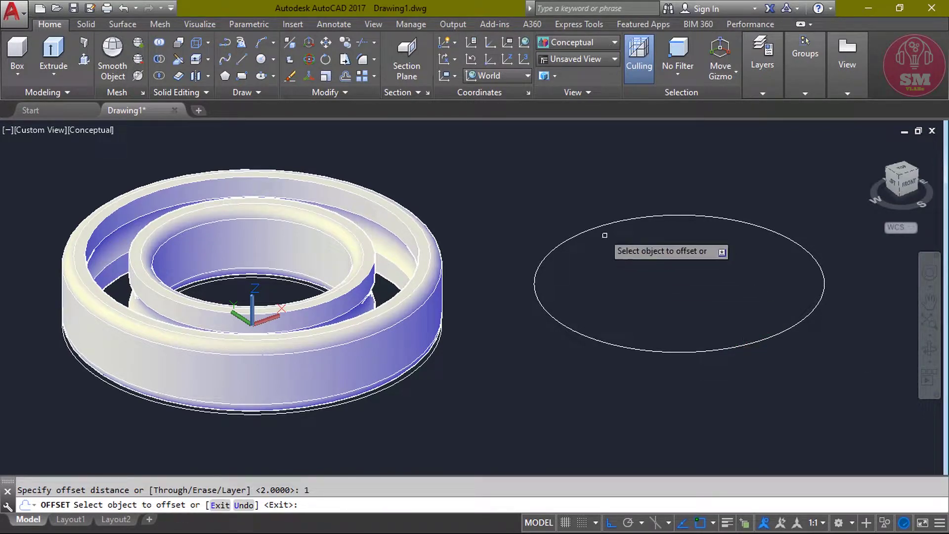
click(595, 227)
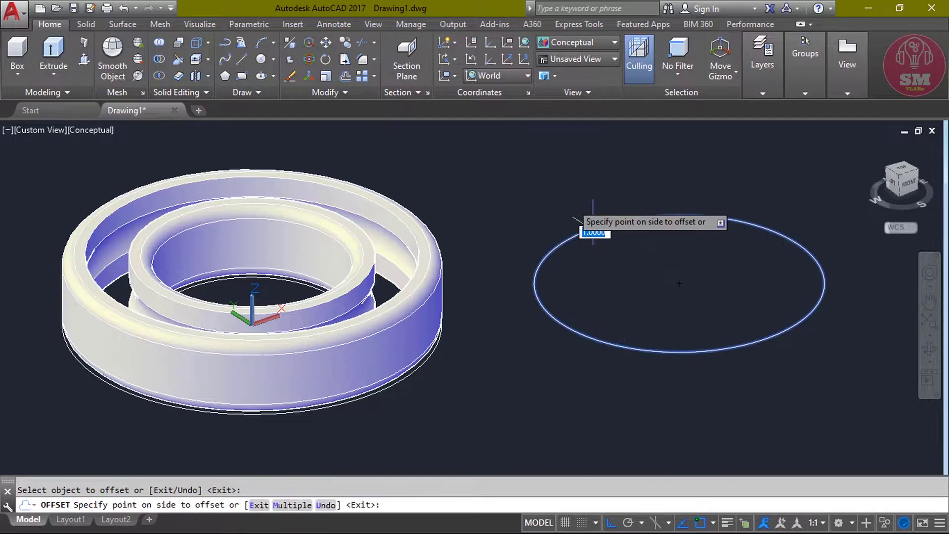
click(569, 202)
click(603, 261)
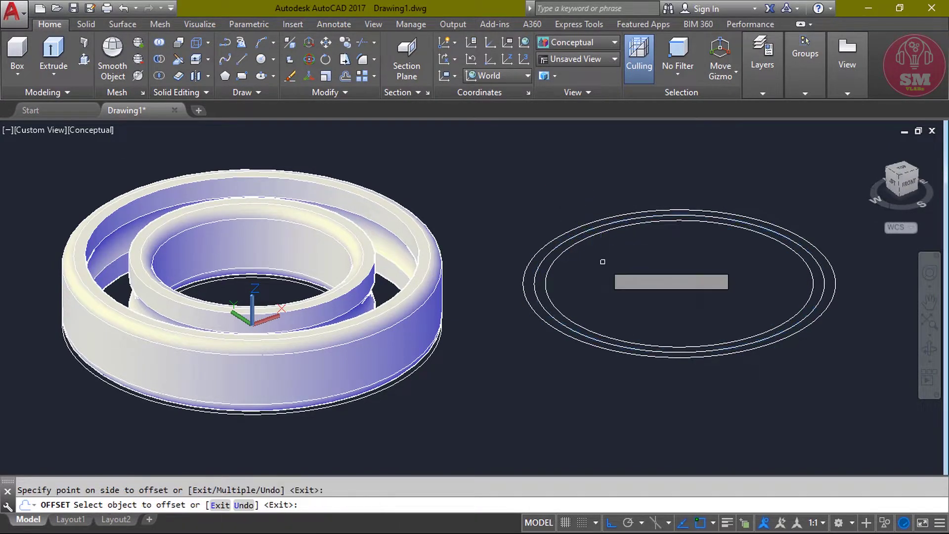
key(Escape)
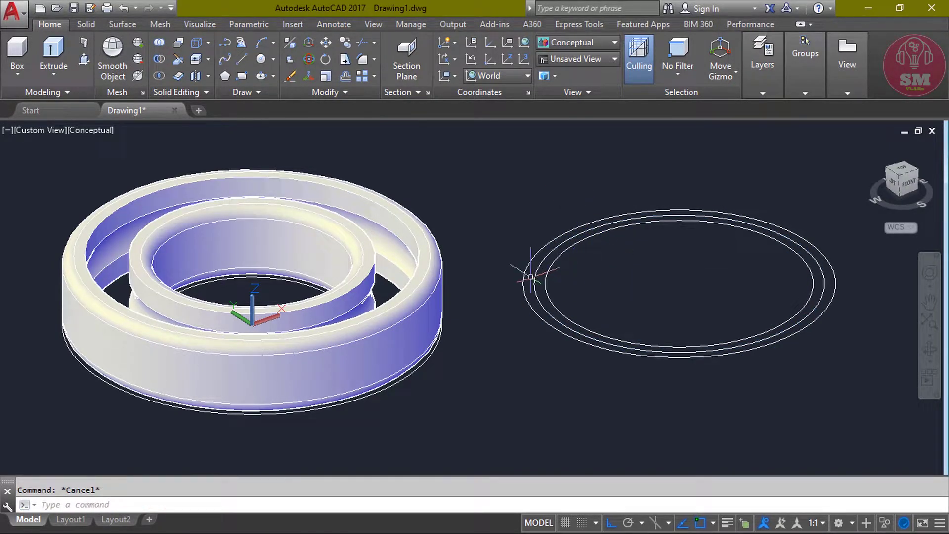
middle_drag(527, 277, 536, 257)
click(22, 66)
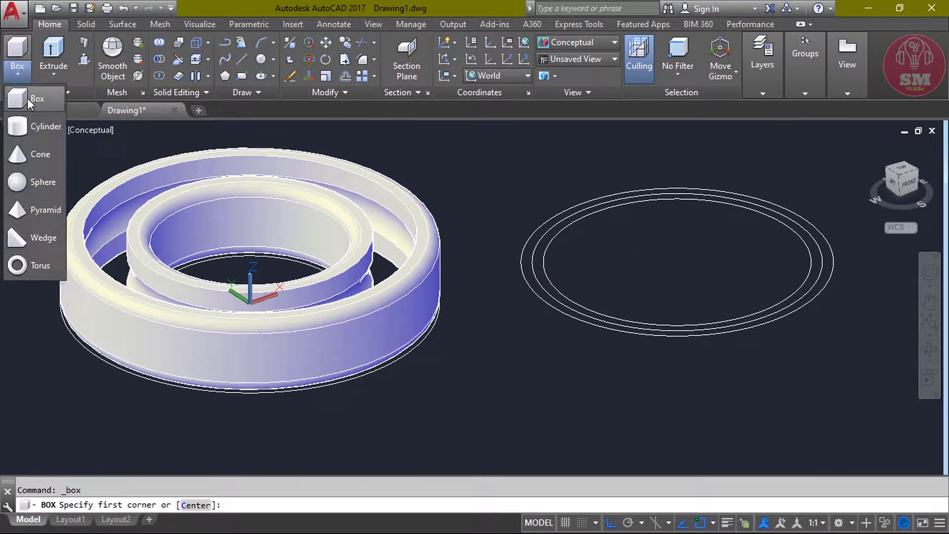
- Place a radius-2.5 sphere on the radius-13 circle
click(20, 183)
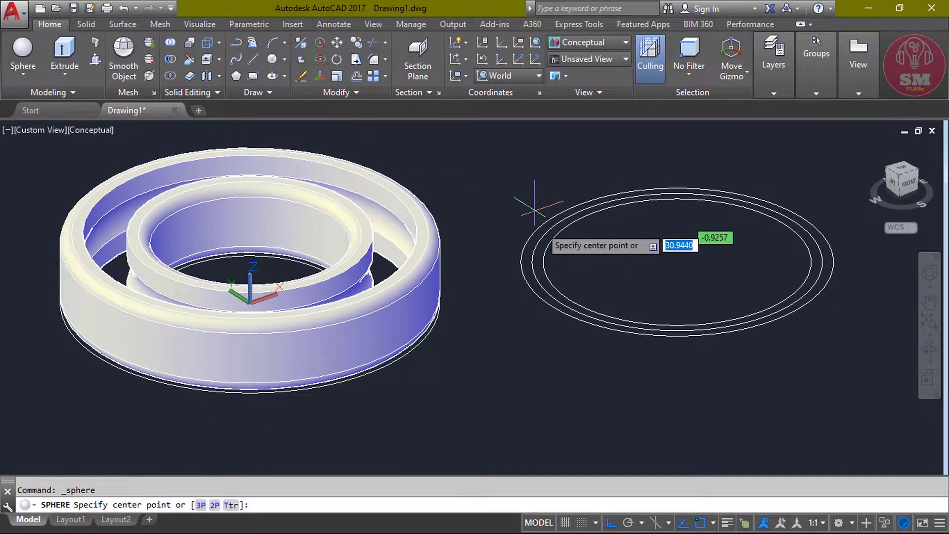
click(531, 259)
text(2.5)
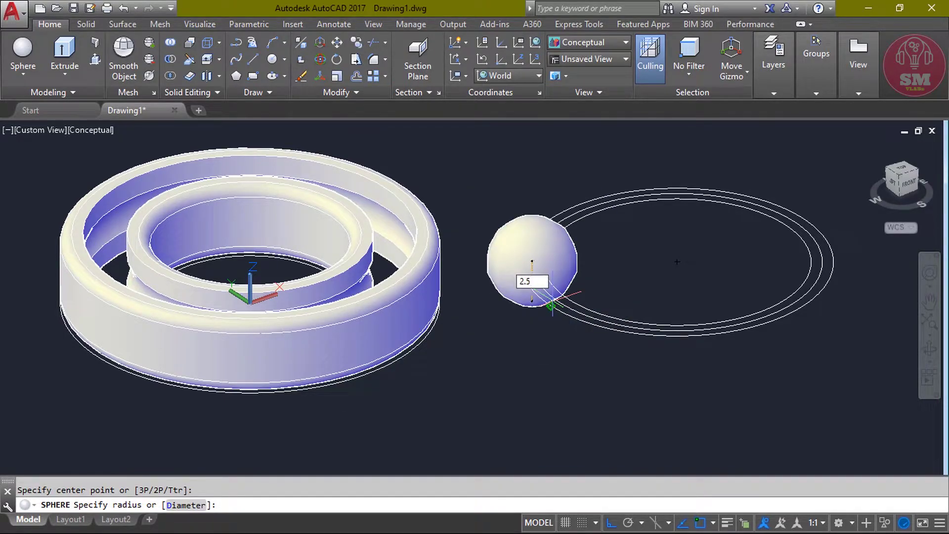
key(Return)
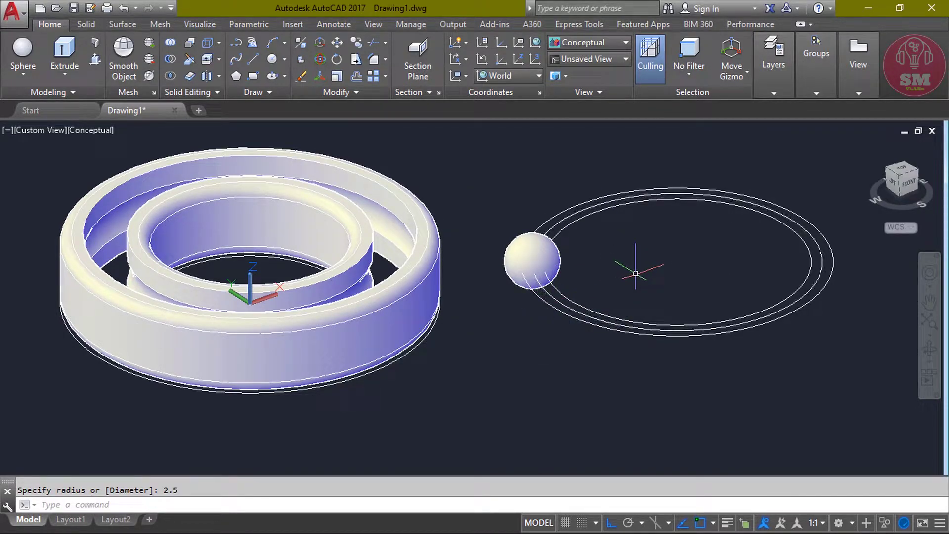
text(AR)
- Polar-array the ball into 10 items around the circles' centre
key(Return)
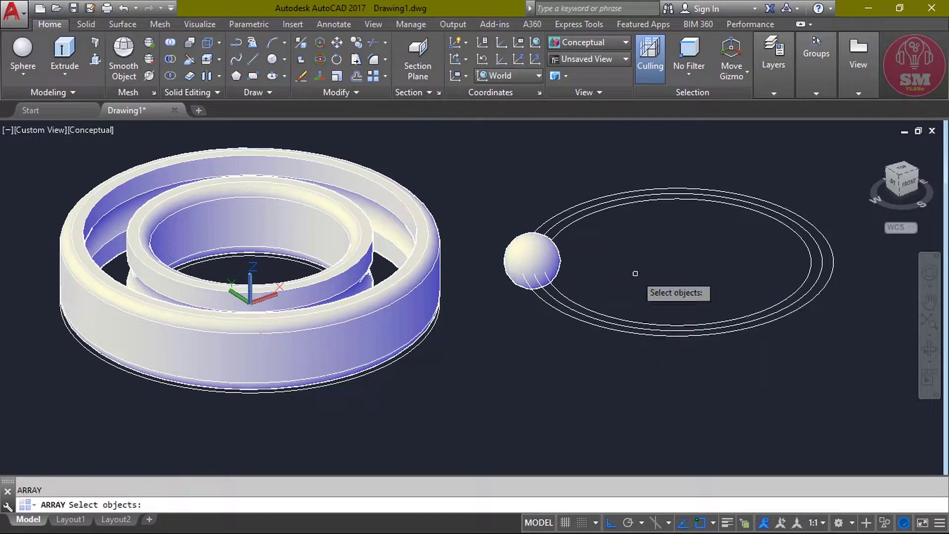
key(Return)
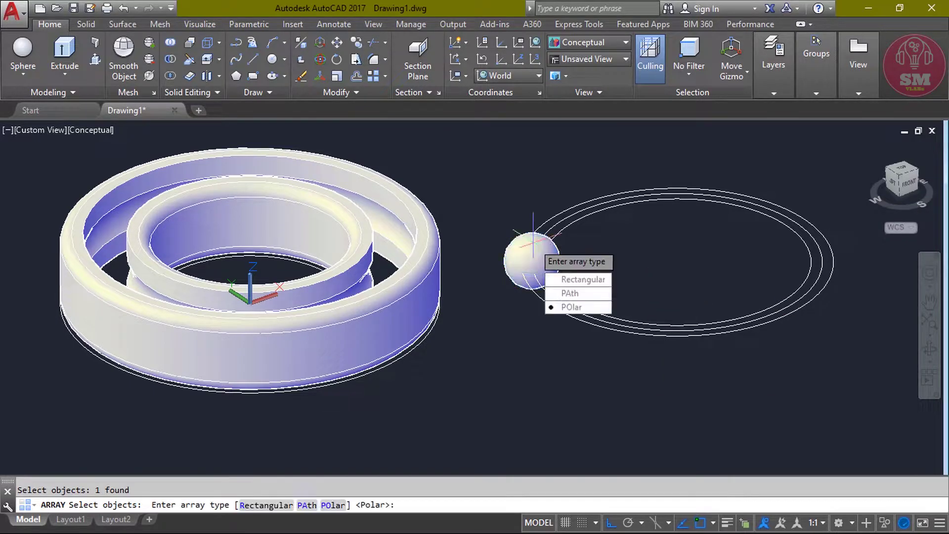
click(573, 307)
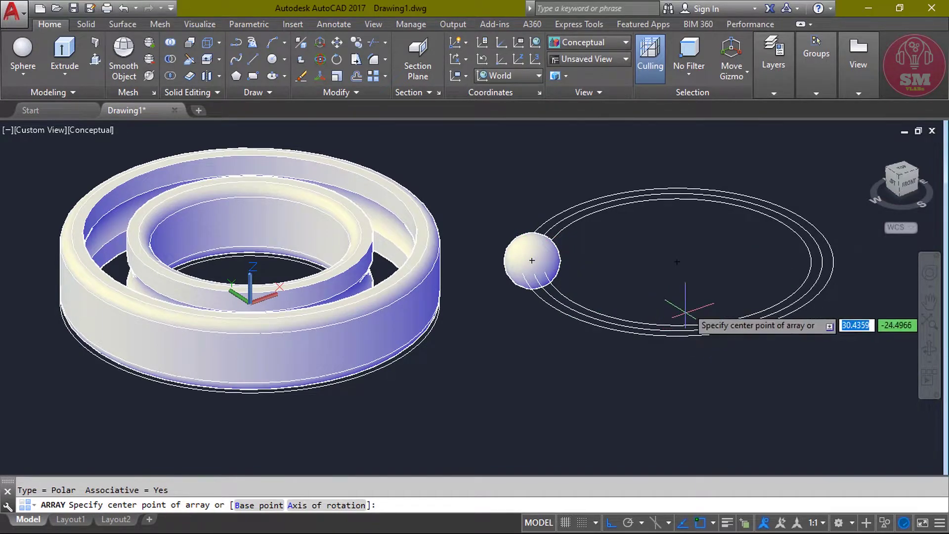
click(676, 262)
text(10)
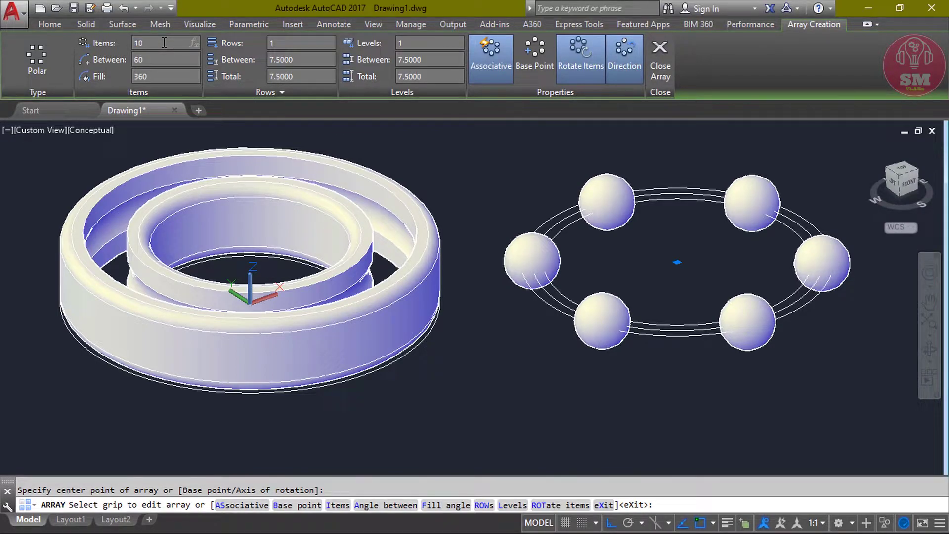
key(Return)
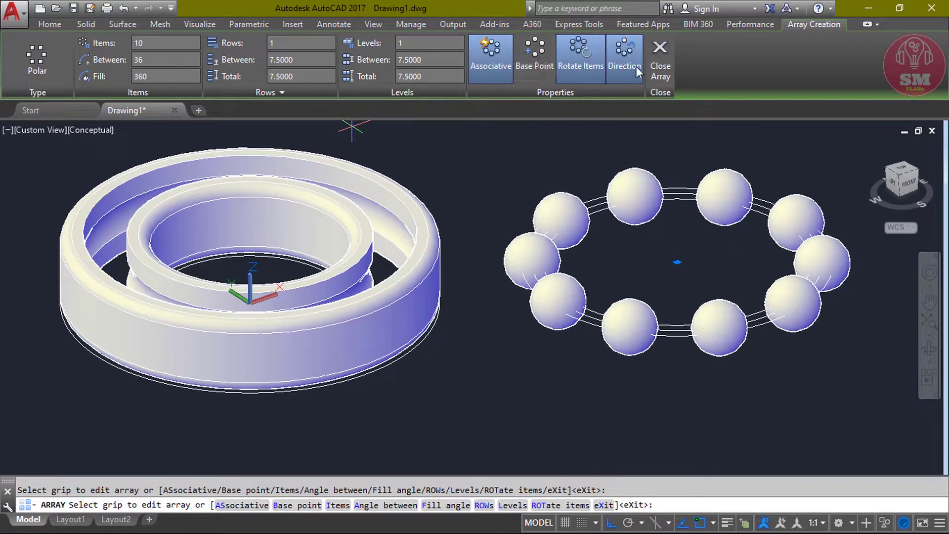
click(659, 55)
click(617, 218)
scroll(477, 224, up, 2)
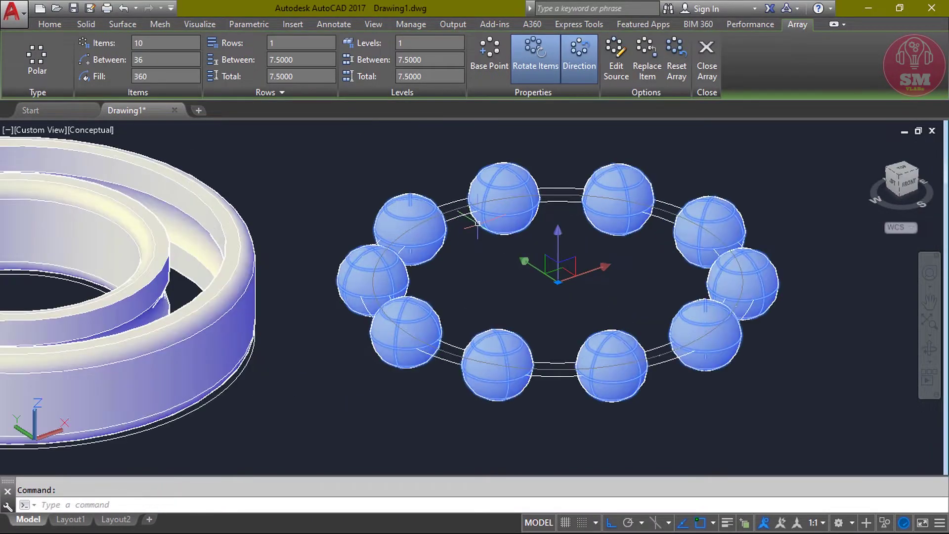
key(Escape)
- Copy the ring of balls to a spot up and to the right
scroll(425, 220, down, 4)
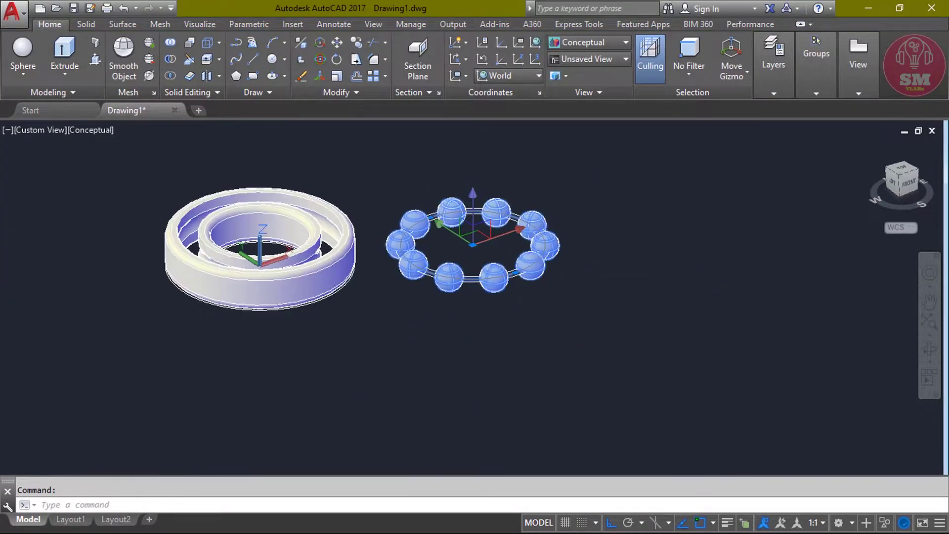
right_click(605, 227)
click(670, 271)
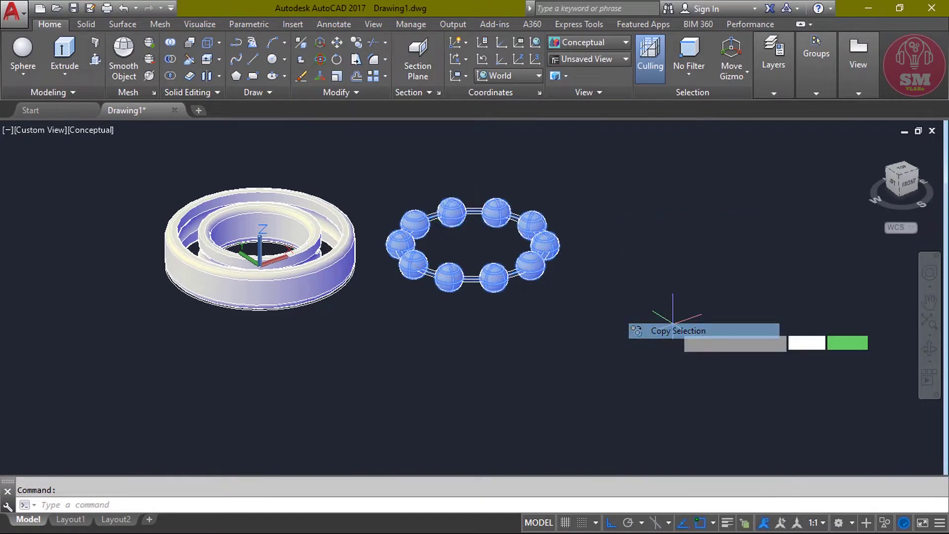
click(551, 388)
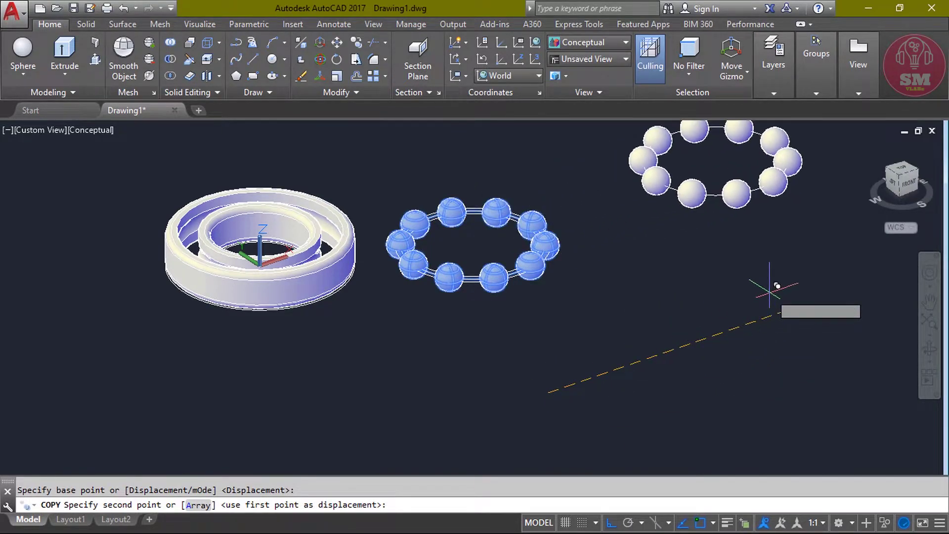
click(783, 287)
key(Return)
- Hide the middle ring of balls
scroll(518, 339, up, 2)
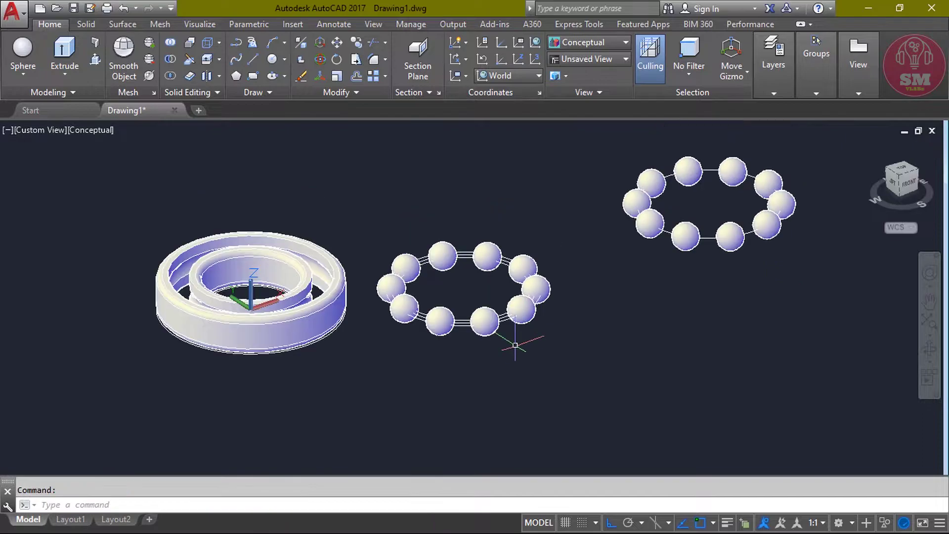
scroll(506, 348, up, 2)
click(519, 306)
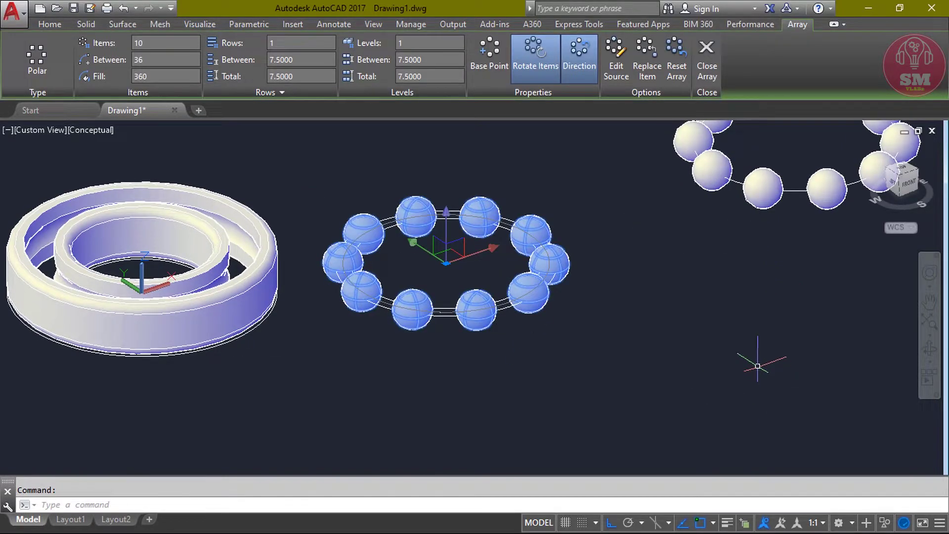
click(882, 528)
click(887, 519)
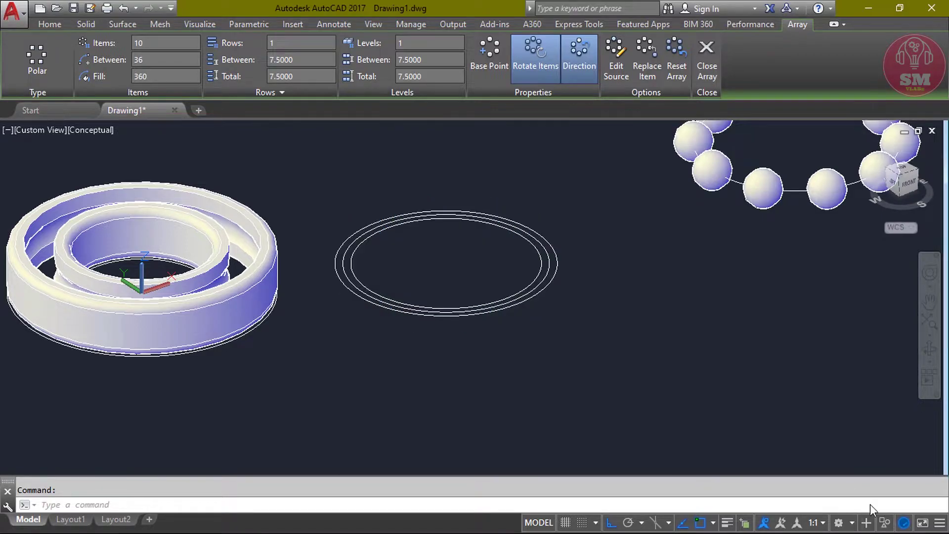
- Presspull the area between the two circles into a solid cage band
scroll(874, 291, down, 1)
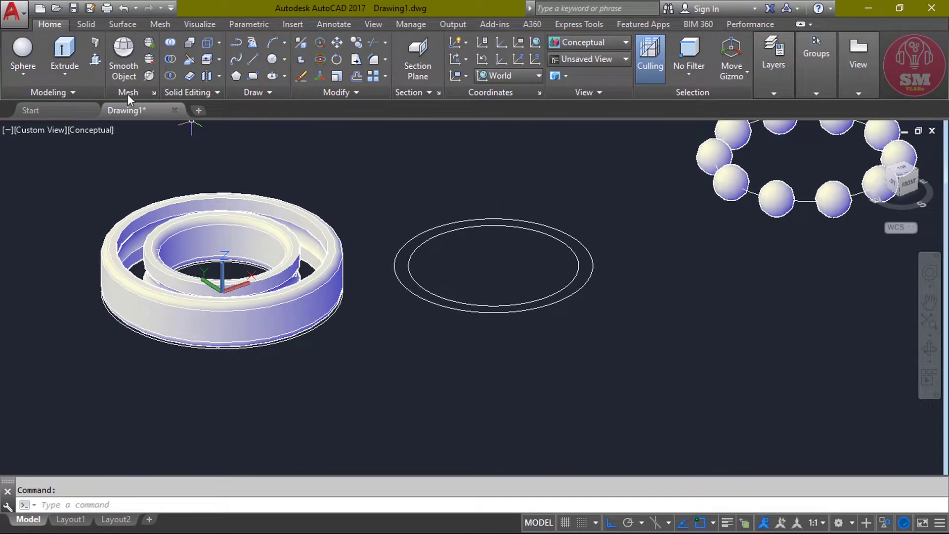
click(96, 61)
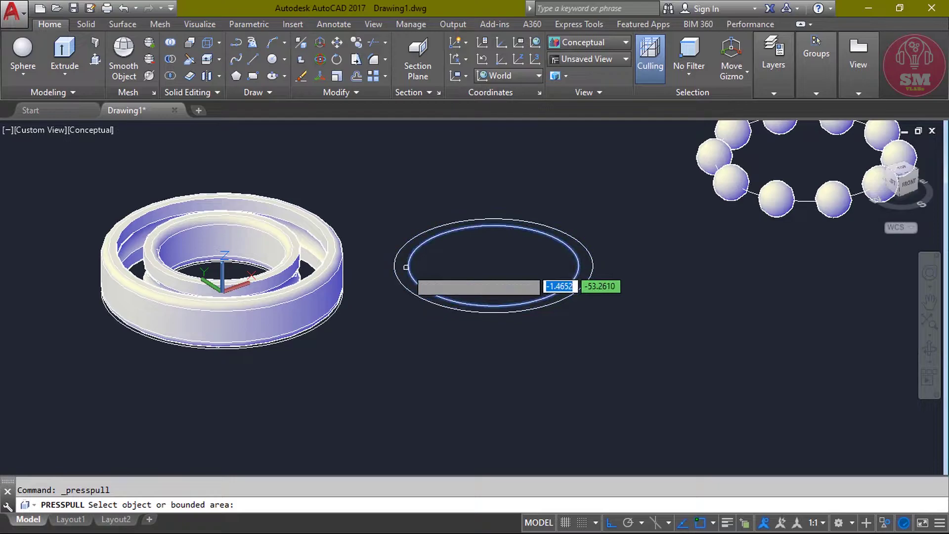
click(401, 263)
click(493, 265)
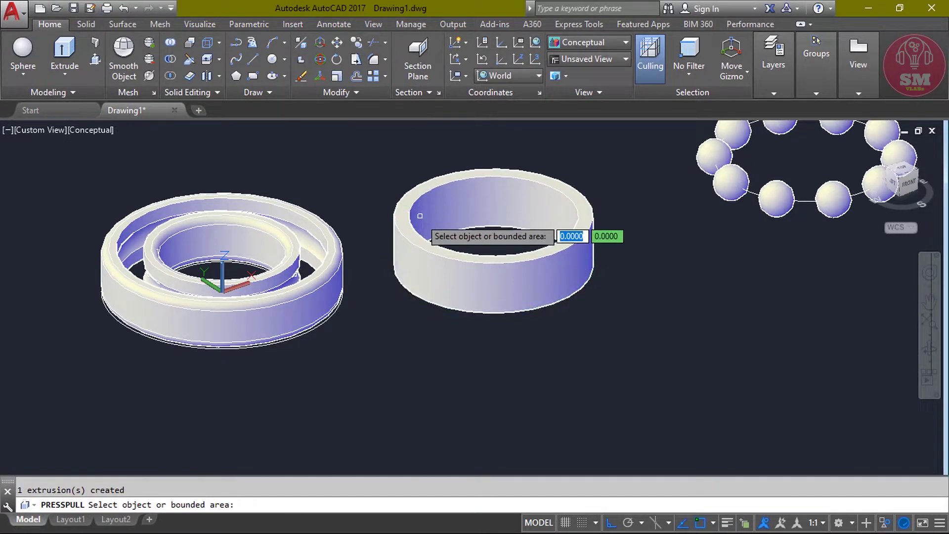
- End object isolation so the hidden balls reappear around the band
click(886, 522)
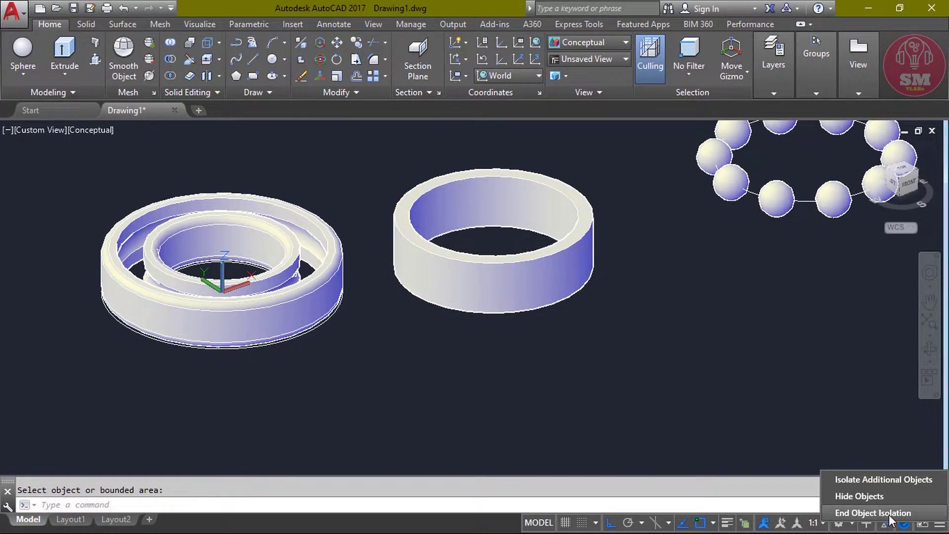
click(873, 512)
scroll(561, 360, up, 3)
middle_drag(561, 360, 562, 371)
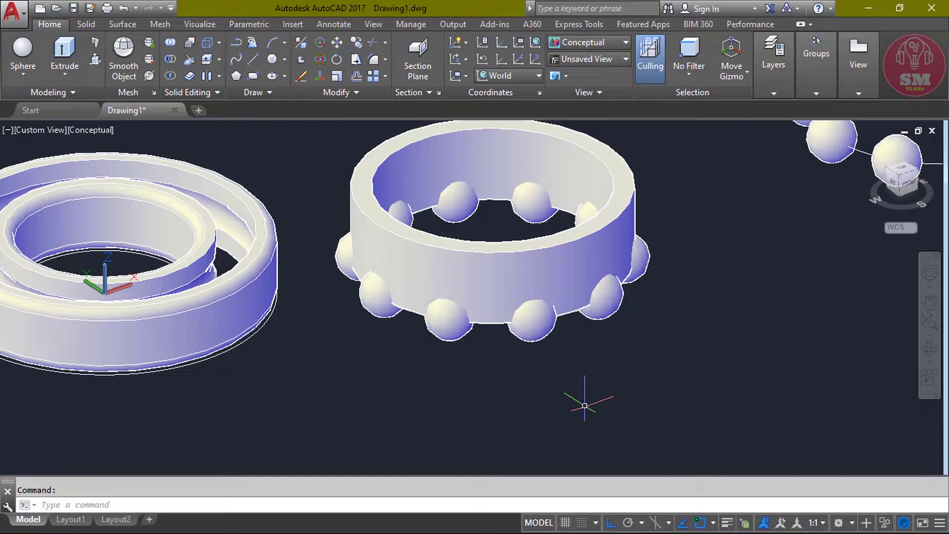
- Explode the ball array into separate solids with X
text(x)
key(Return)
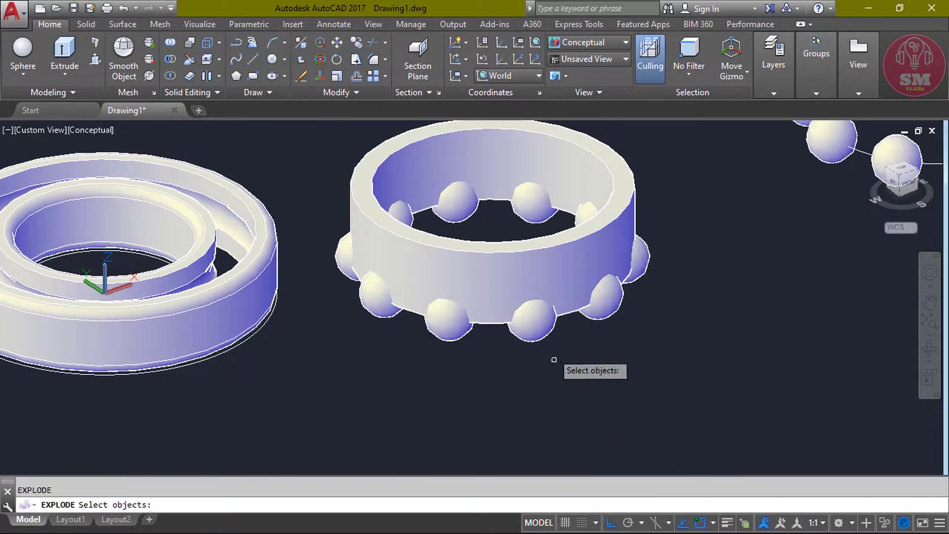
click(541, 326)
key(Return)
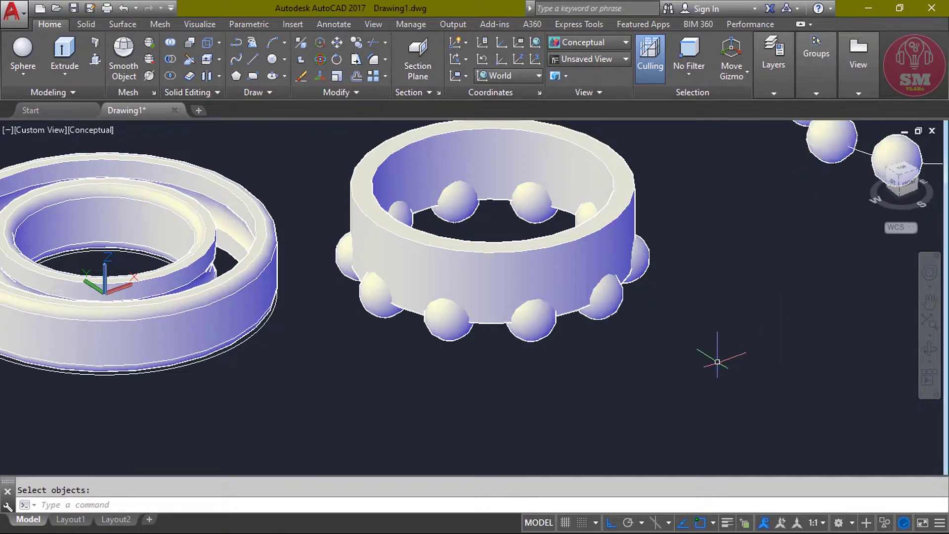
- Subtract all ten balls from the cage band, leaving spherical pockets
text(Su)
key(Return)
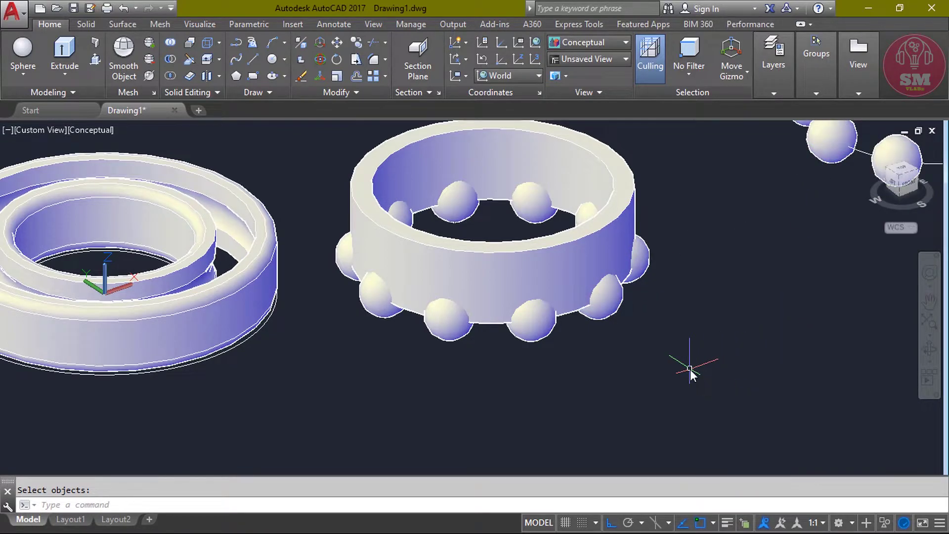
click(561, 256)
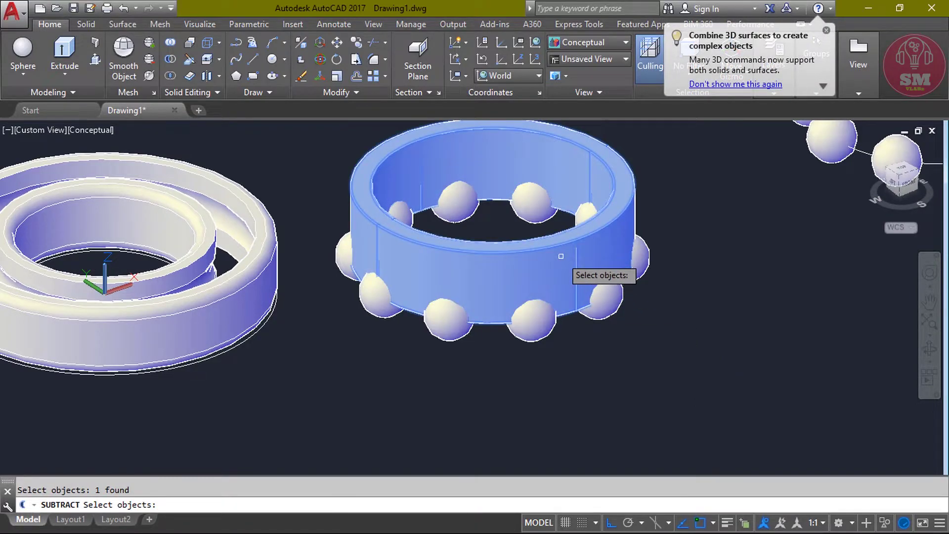
key(Return)
click(531, 324)
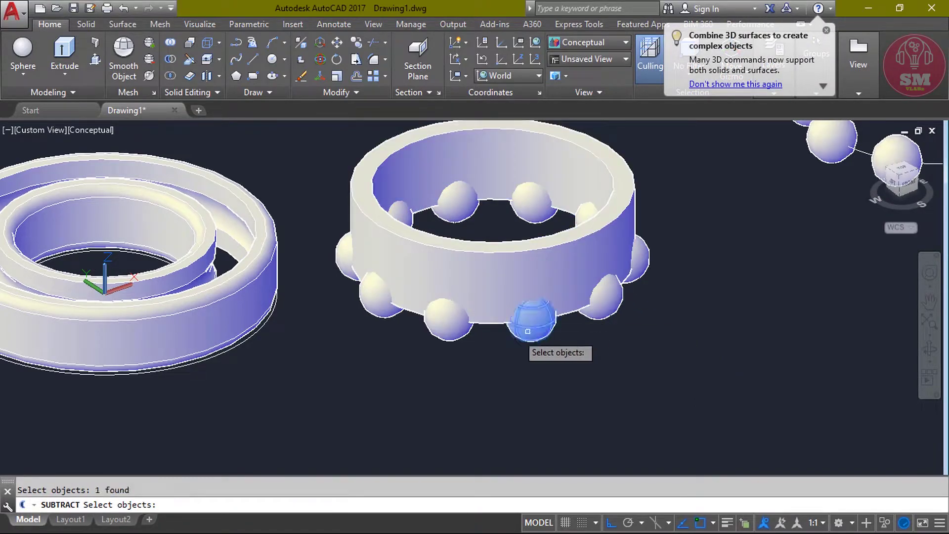
click(447, 324)
click(390, 309)
click(346, 255)
click(637, 257)
click(612, 318)
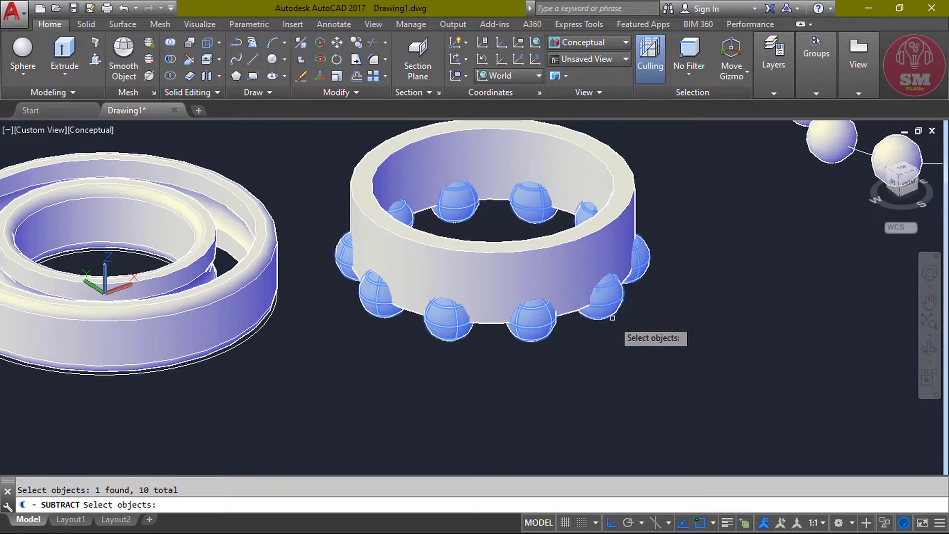
key(Return)
middle_drag(677, 247, 688, 315)
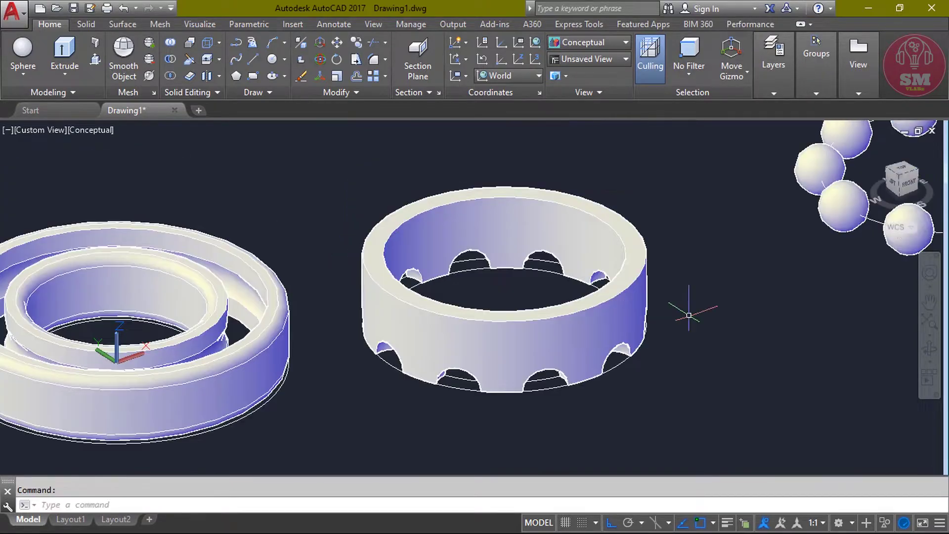
- Shell the cage band at 0.2 thickness with its top and bottom faces removed
click(219, 76)
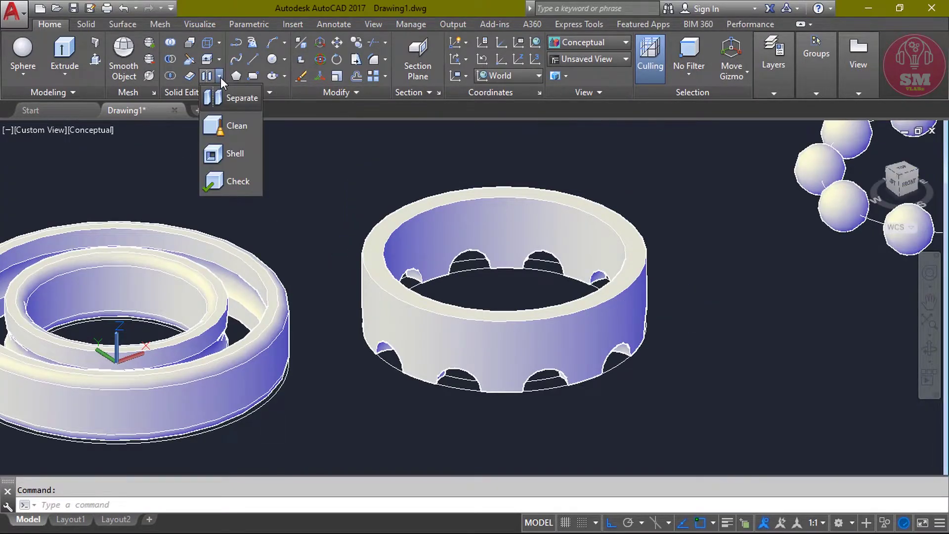
click(232, 153)
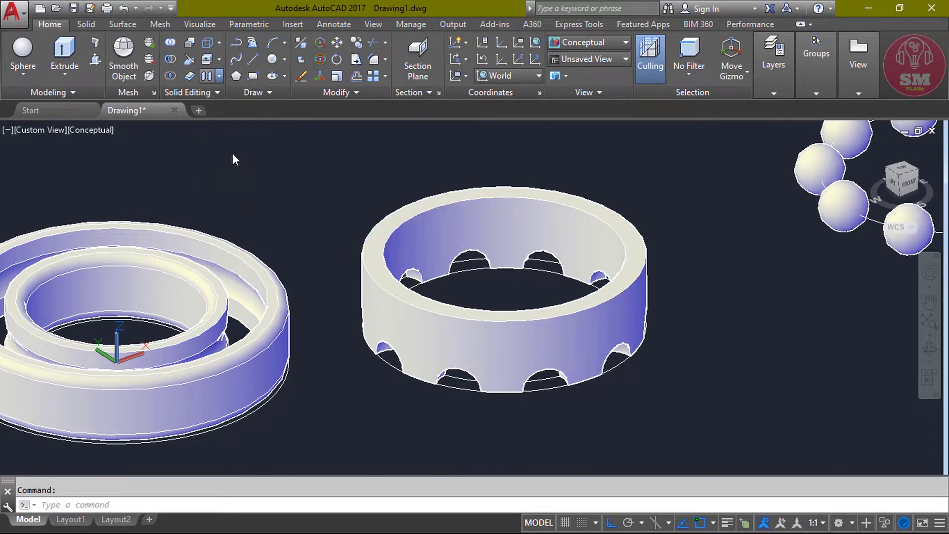
click(446, 227)
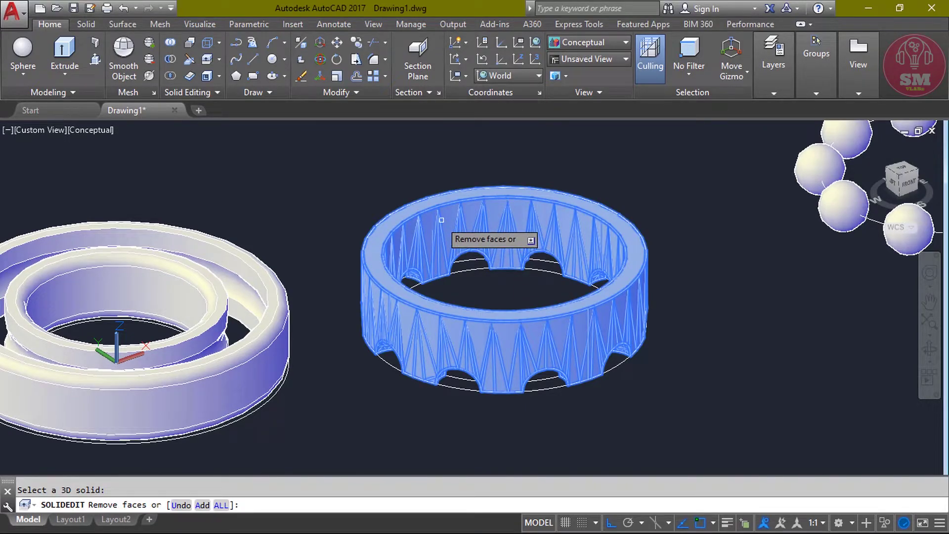
click(442, 220)
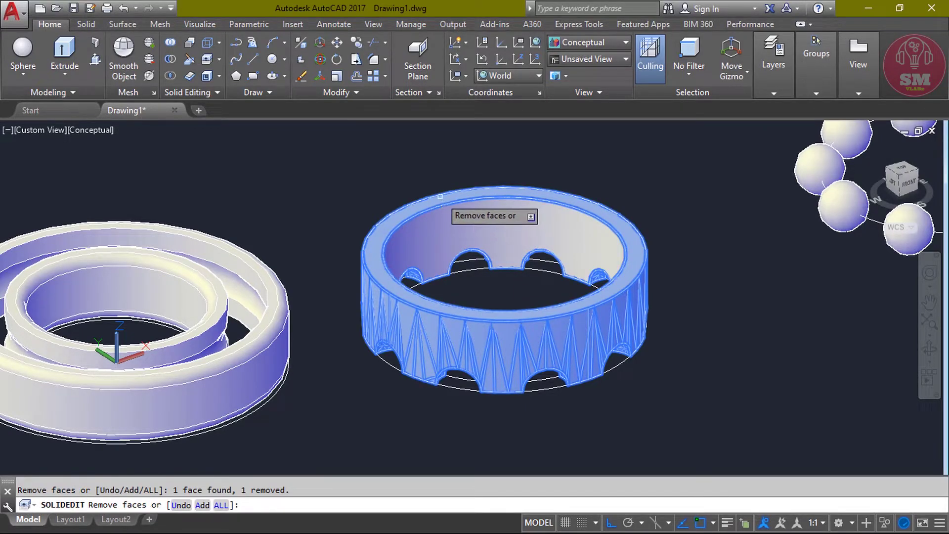
click(439, 196)
key(Return)
text(.2)
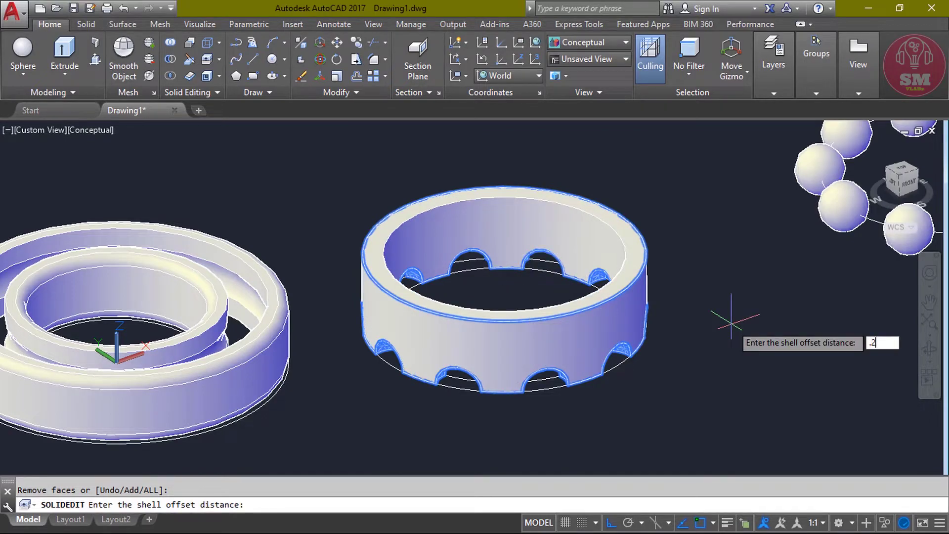
key(Return)
key(Escape)
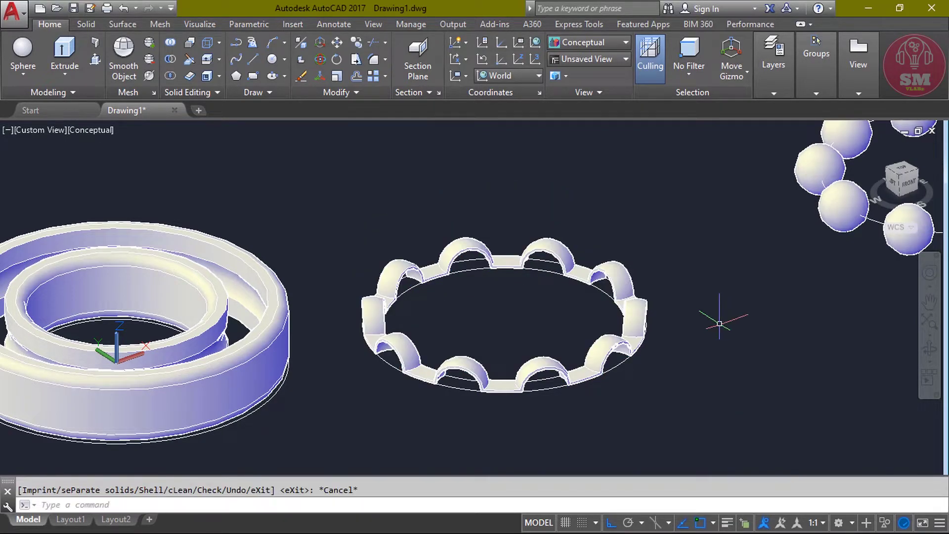
scroll(563, 392, down, 1)
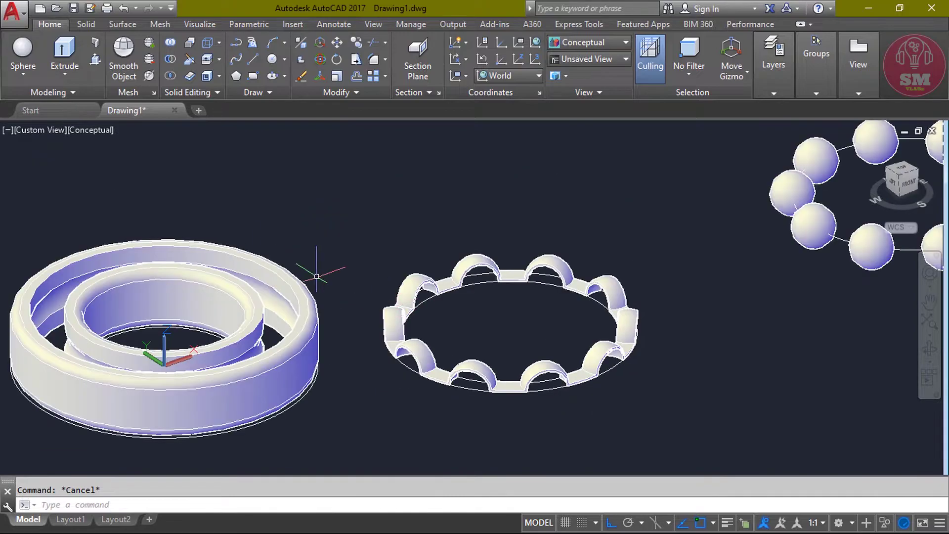
- In Front view, mirror the three arch solids about a horizontal line along their base, keeping originals
click(30, 130)
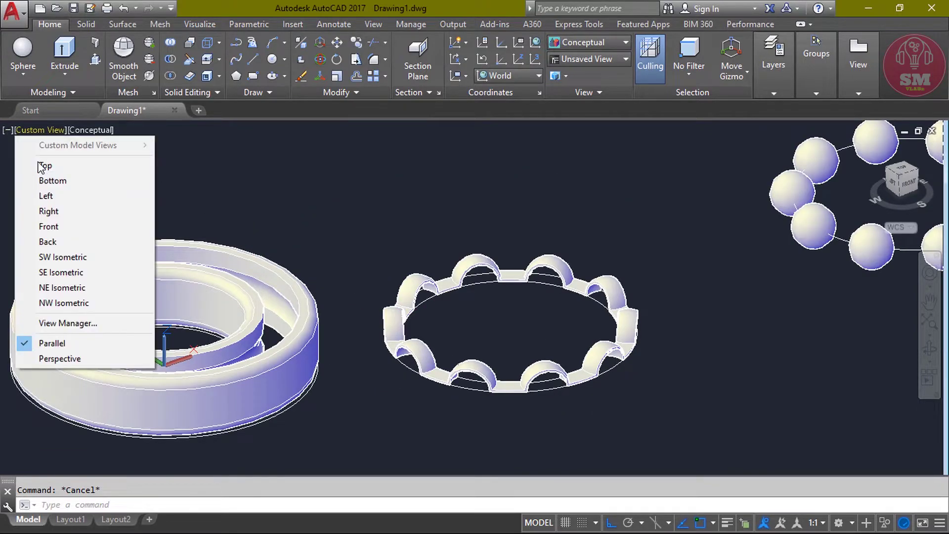
click(54, 226)
text(MI)
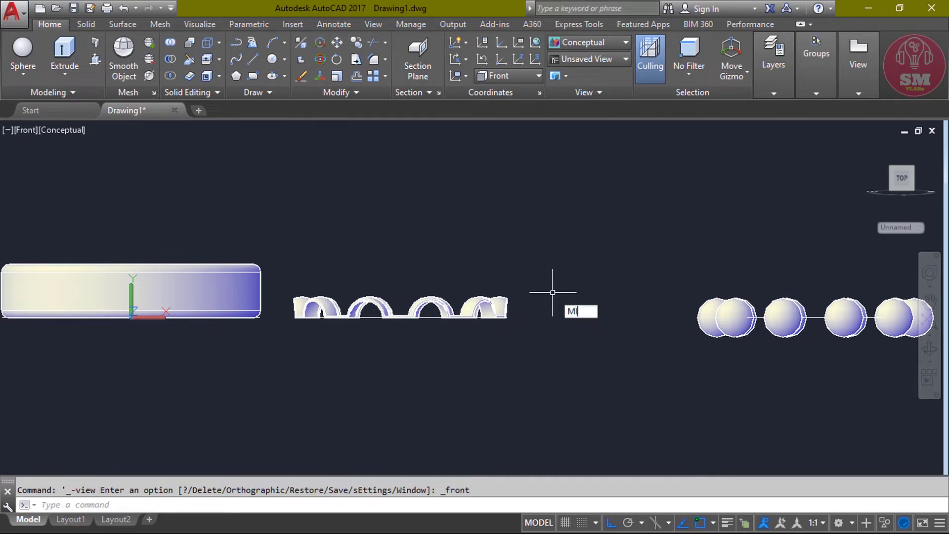
key(Return)
click(524, 334)
click(452, 267)
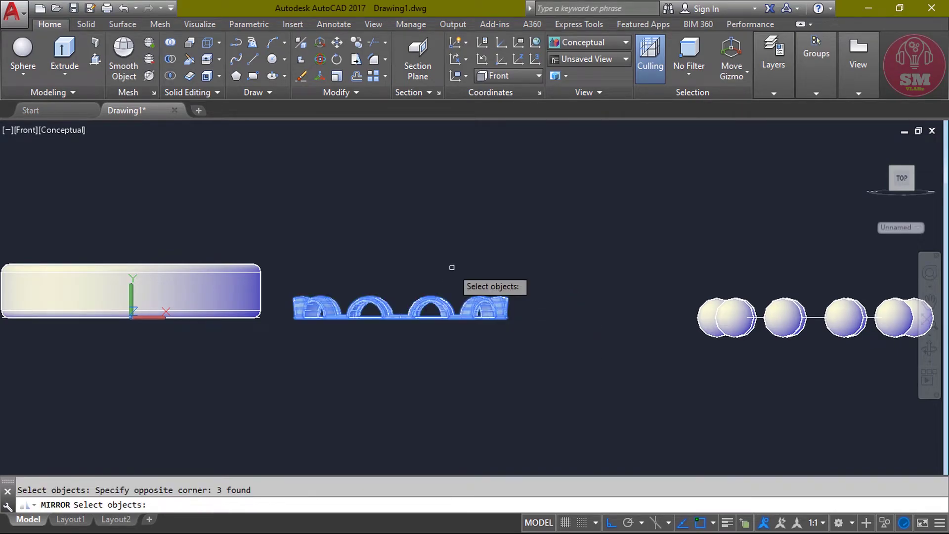
key(Return)
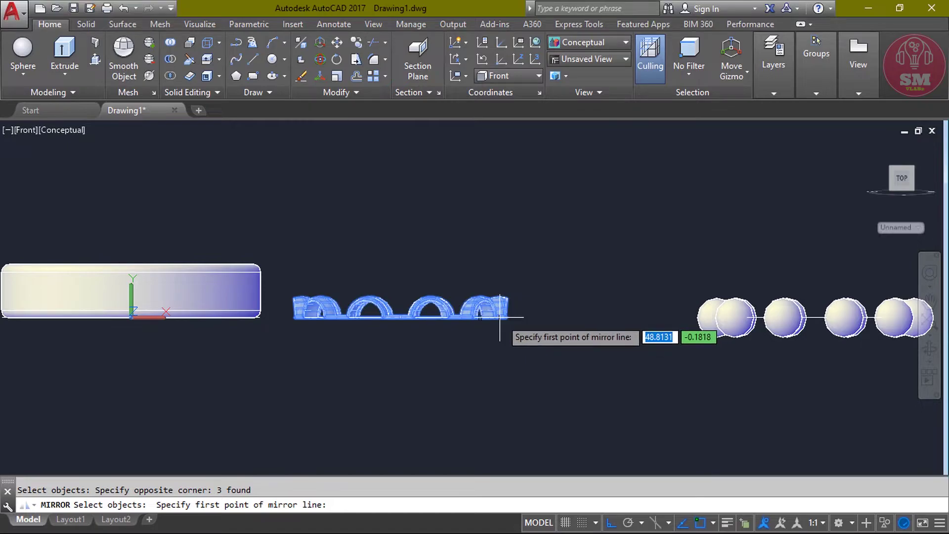
click(500, 316)
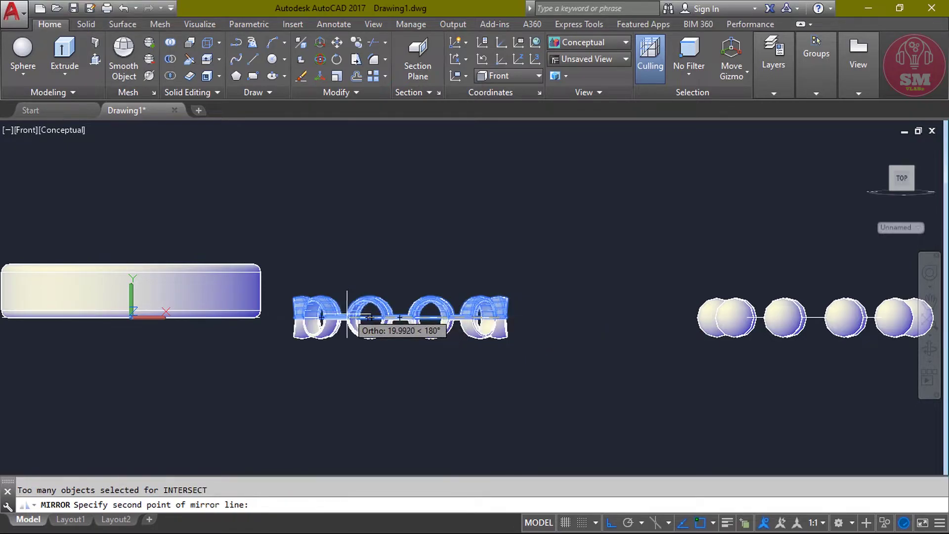
click(324, 319)
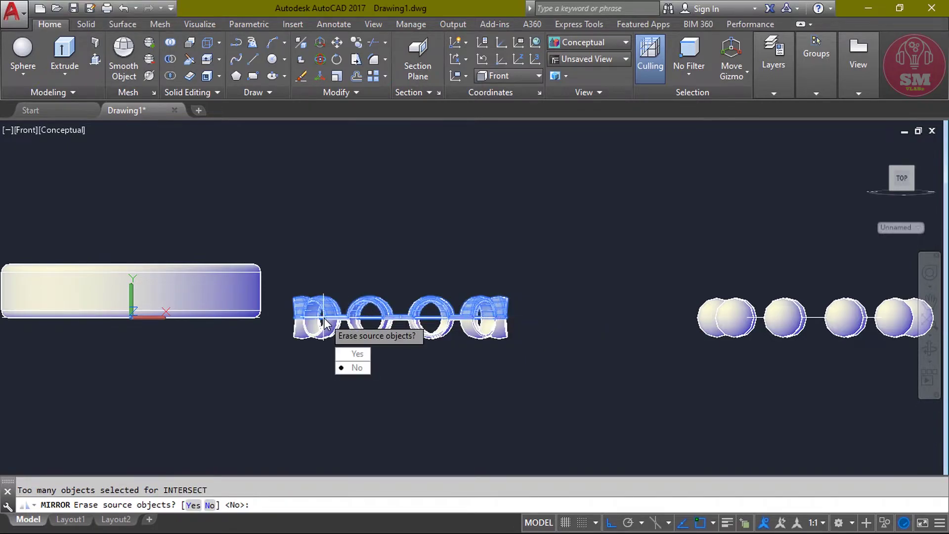
key(Return)
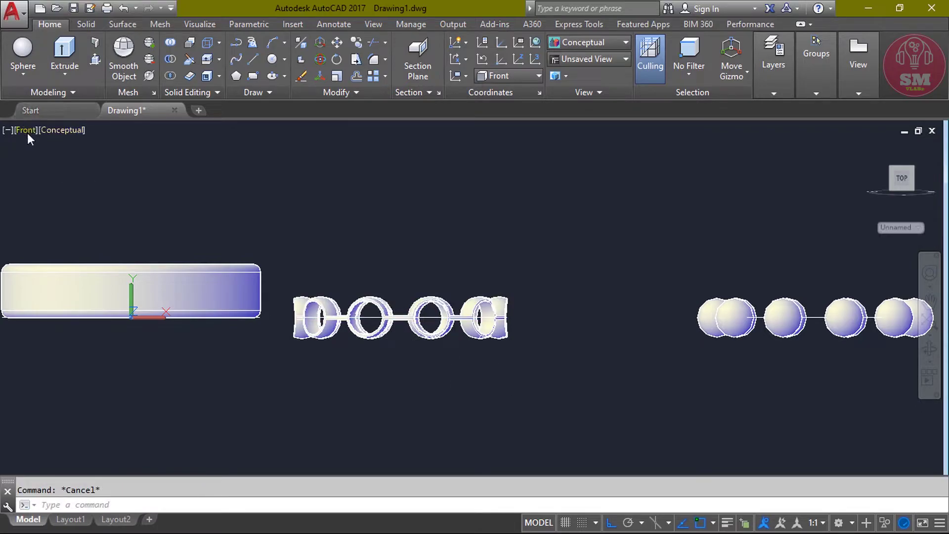
click(28, 133)
- Switch to SW Isometric view and zoom out to show every part
click(84, 255)
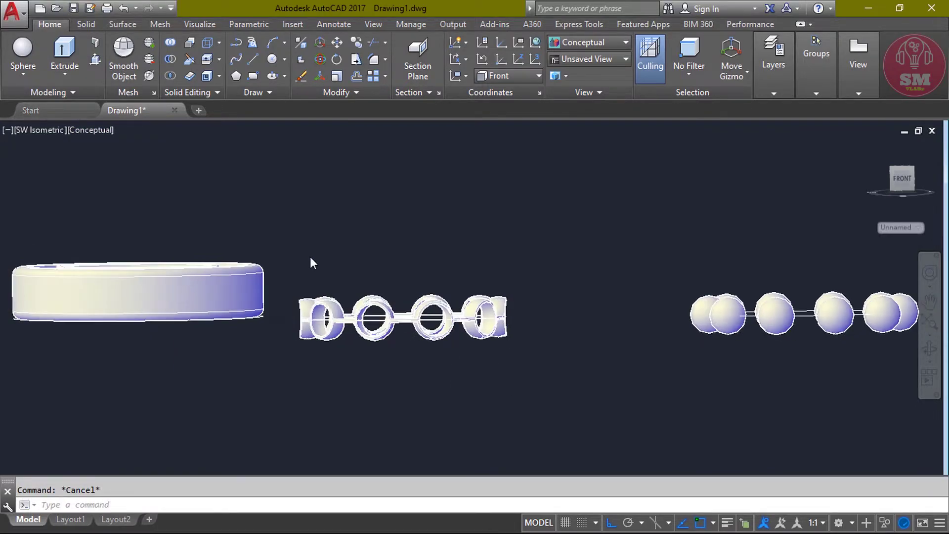
scroll(467, 327, up, 4)
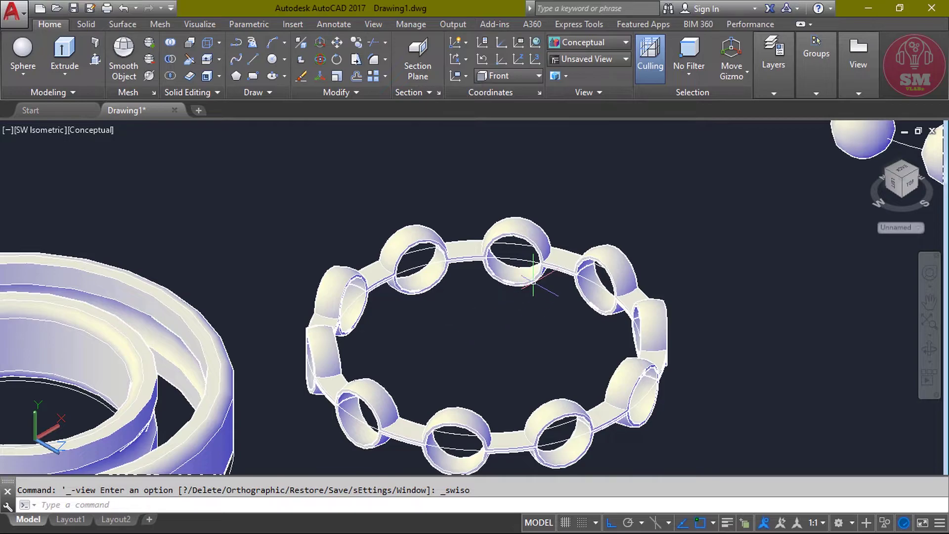
middle_click(533, 279)
scroll(519, 351, up, 2)
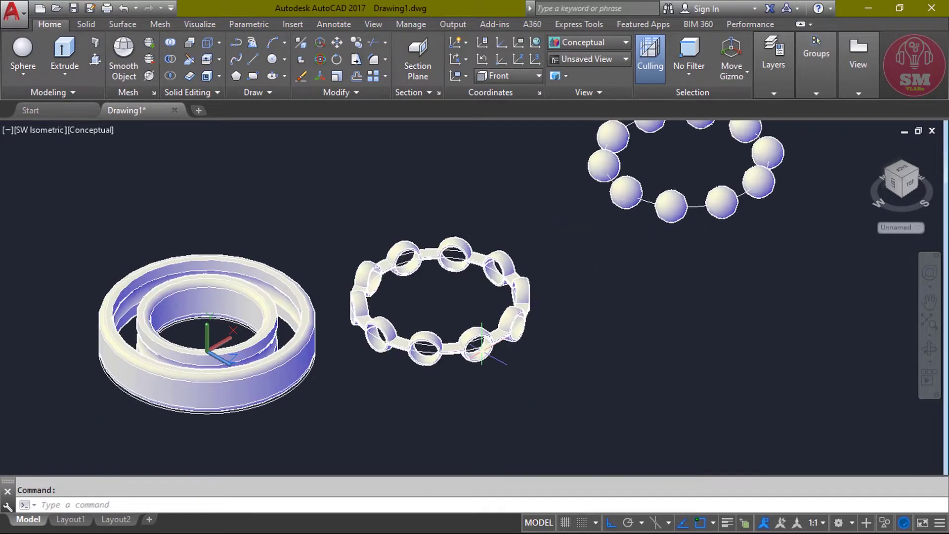
- Union all the cage pieces into one solid using a crossing window
key(Escape)
text(UNI)
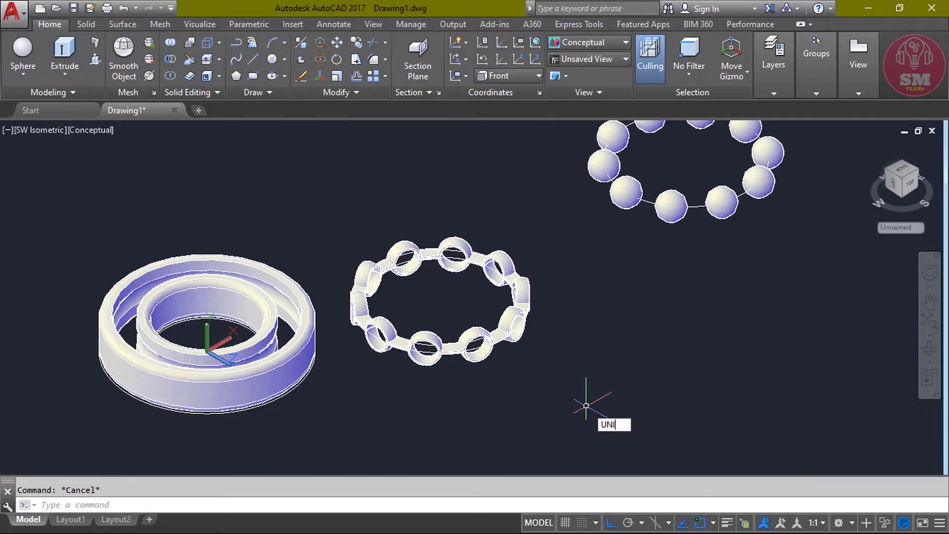
key(Return)
click(576, 391)
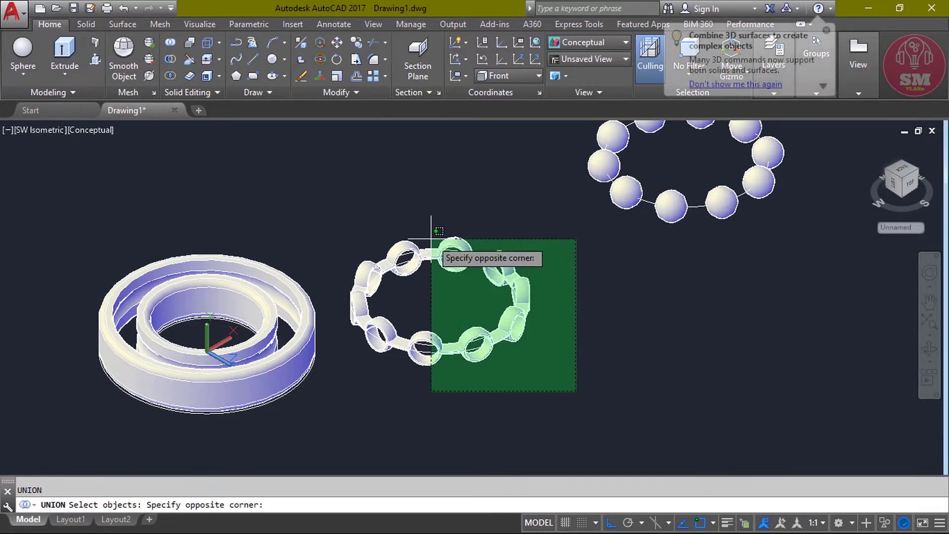
click(365, 184)
key(Return)
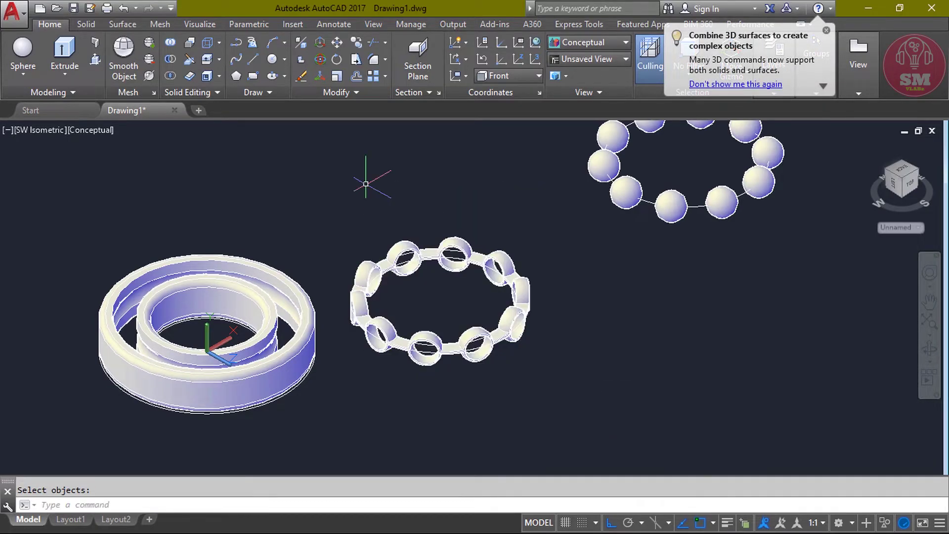
- Window-select the copied ring of balls
scroll(576, 275, down, 2)
click(751, 265)
click(609, 176)
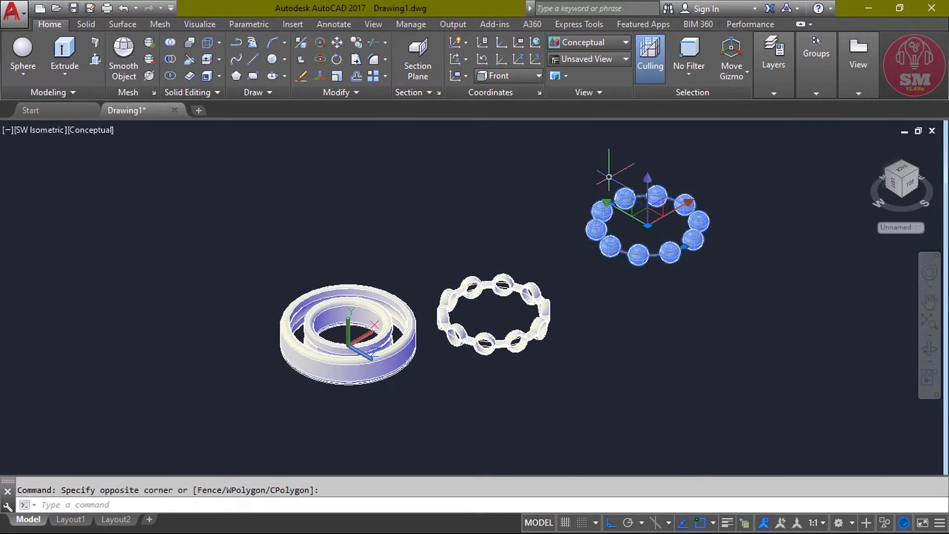
- Move the ring of balls from a ball centre into the matching cage pocket
right_click(726, 187)
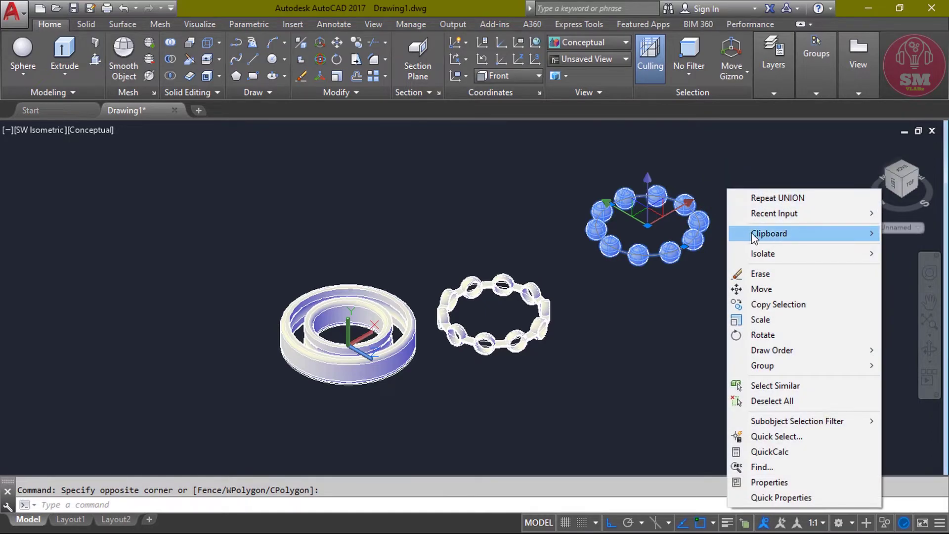
click(751, 286)
scroll(678, 249, up, 3)
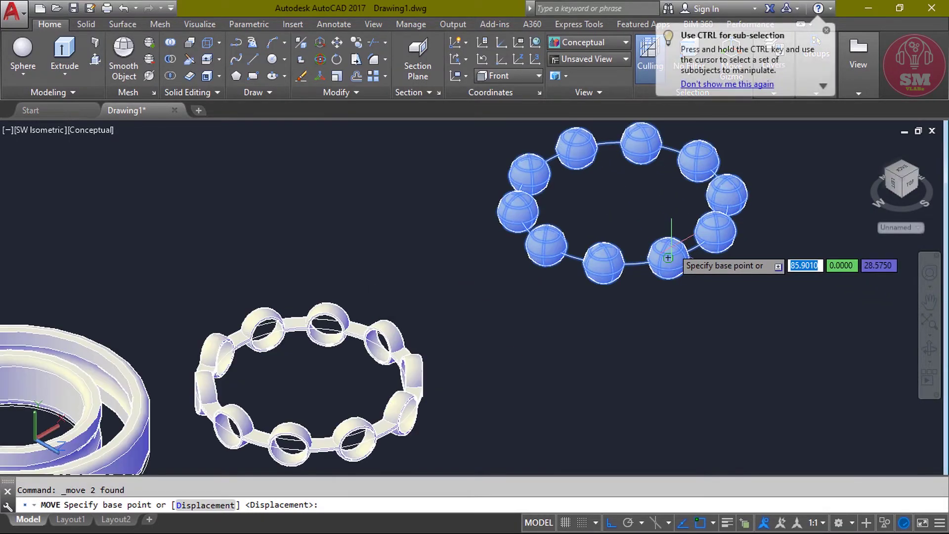
scroll(671, 257, up, 2)
middle_drag(671, 258, 652, 378)
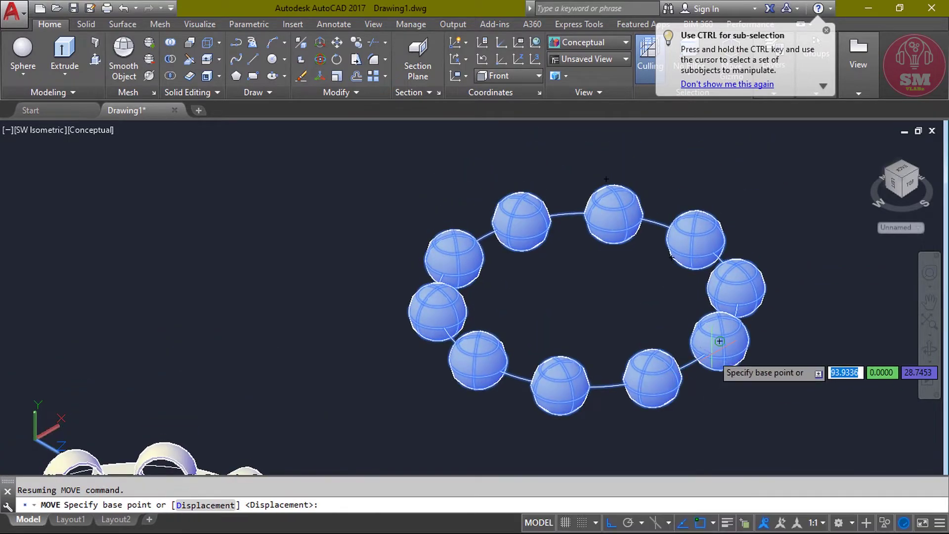
click(583, 324)
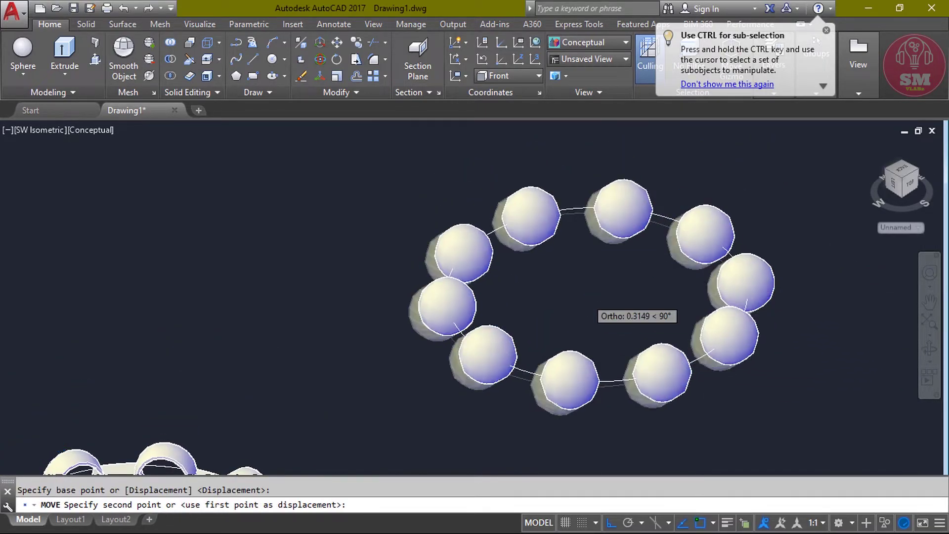
scroll(599, 284, down, 5)
scroll(478, 371, up, 5)
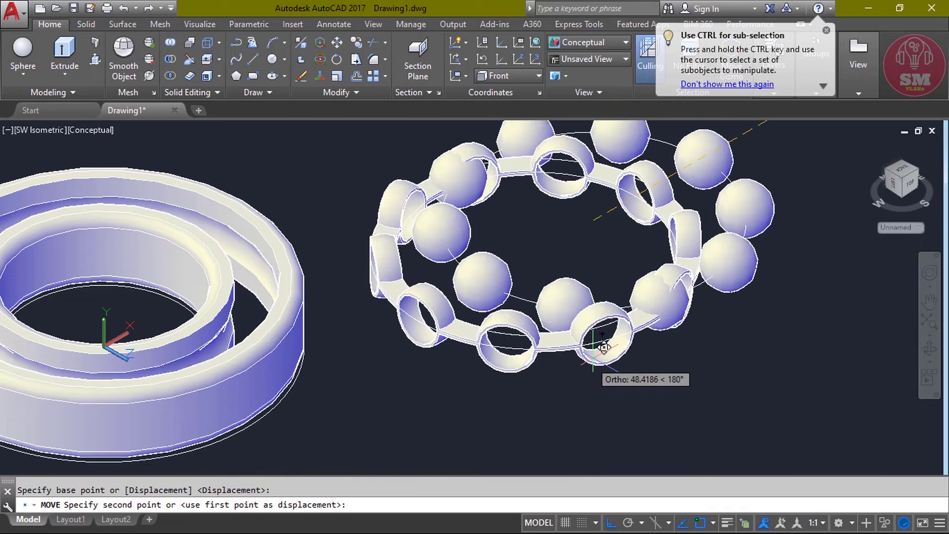
click(536, 241)
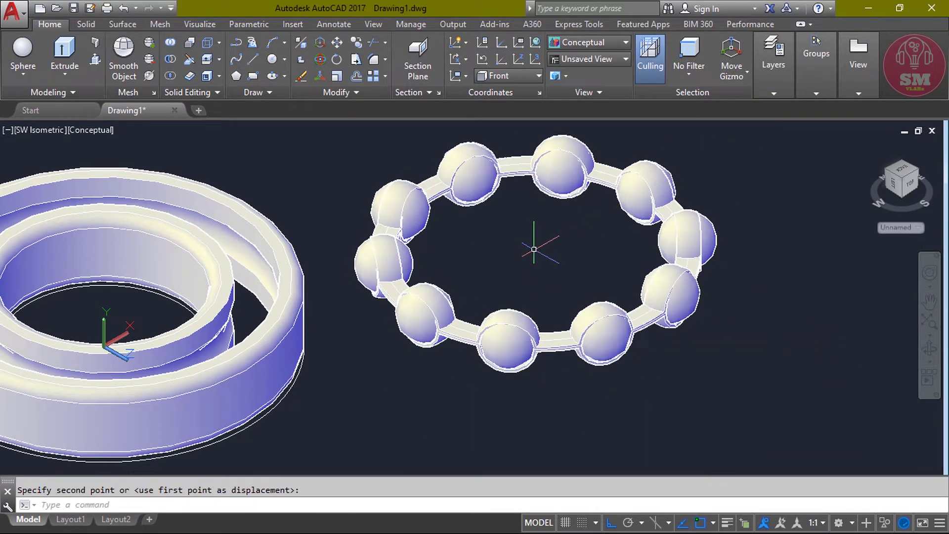
scroll(524, 296, down, 3)
text(c)
key(Return)
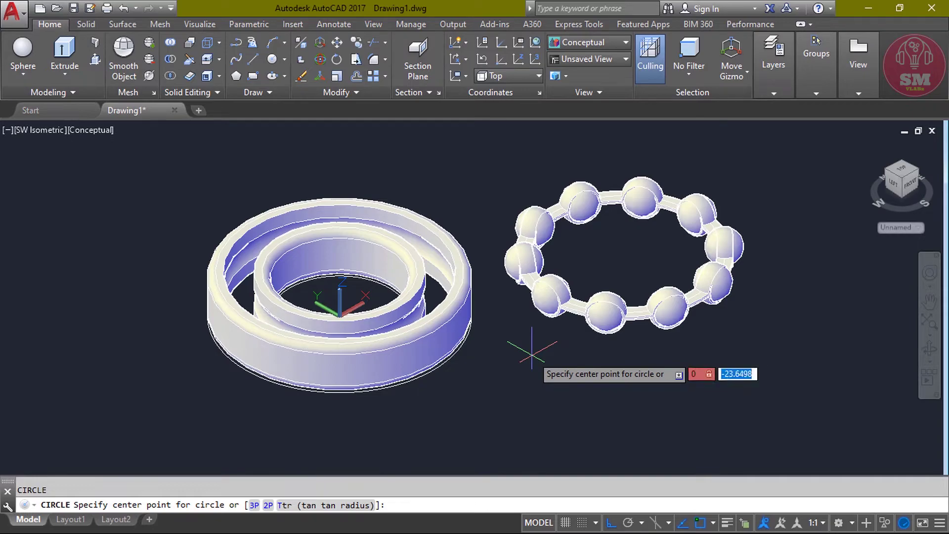
- Draw a radius-13 circle centred at 0,0
key(Return)
text(13)
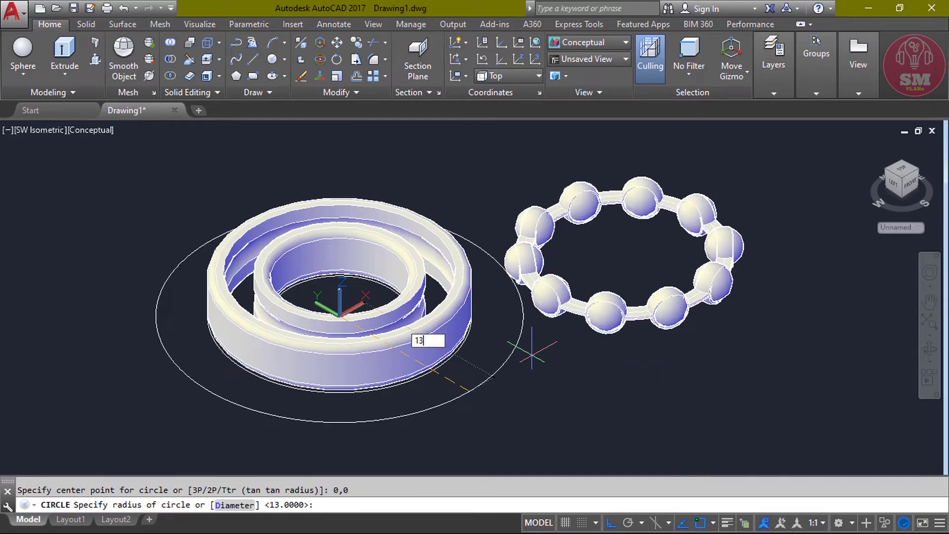
key(Return)
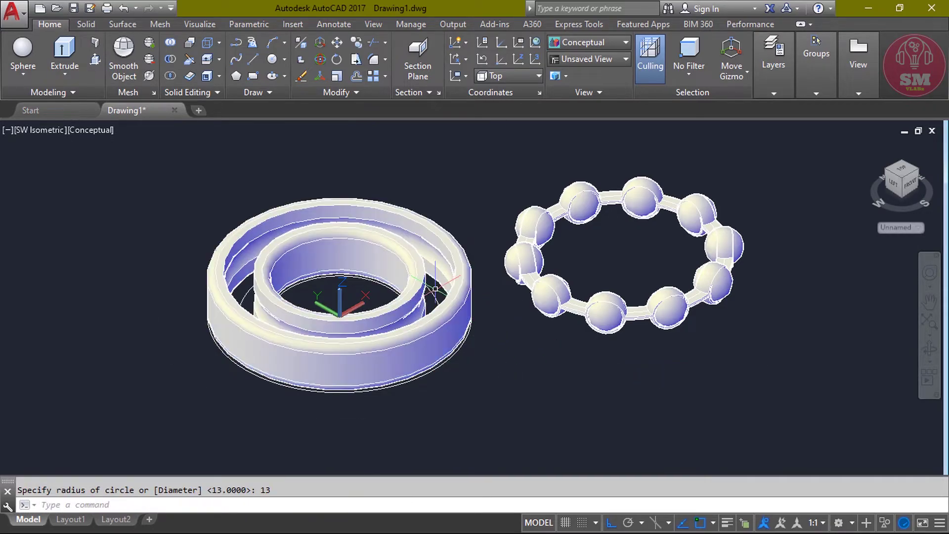
- Raise the new circle 3.5 units along Z
click(433, 292)
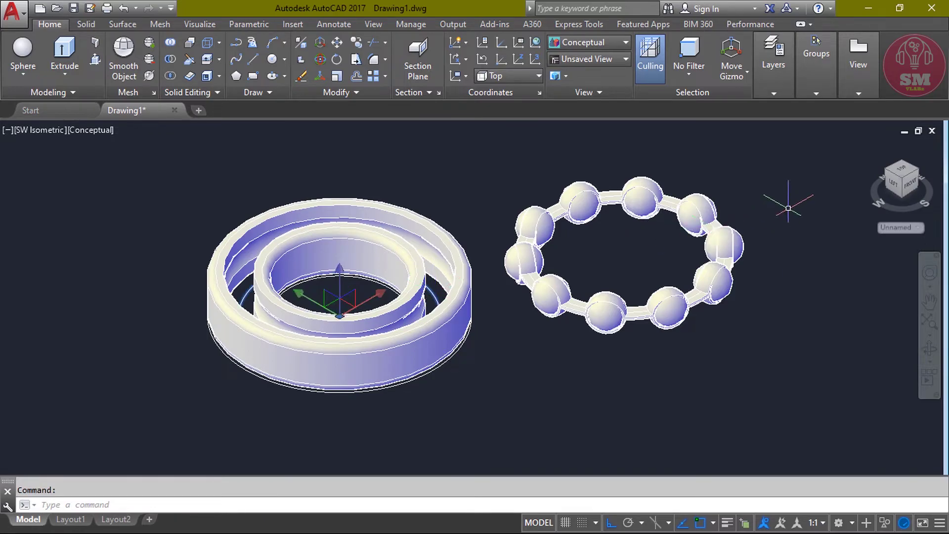
right_click(787, 208)
click(813, 289)
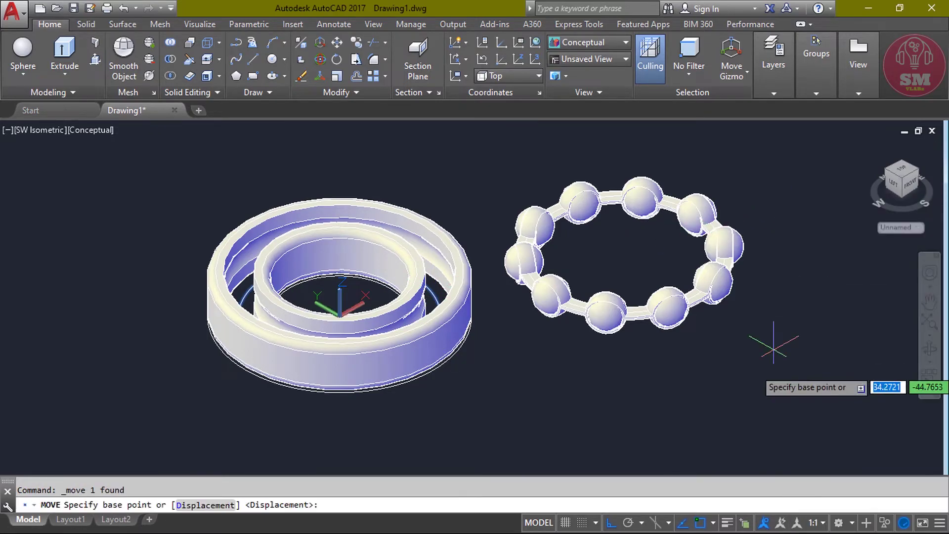
click(738, 403)
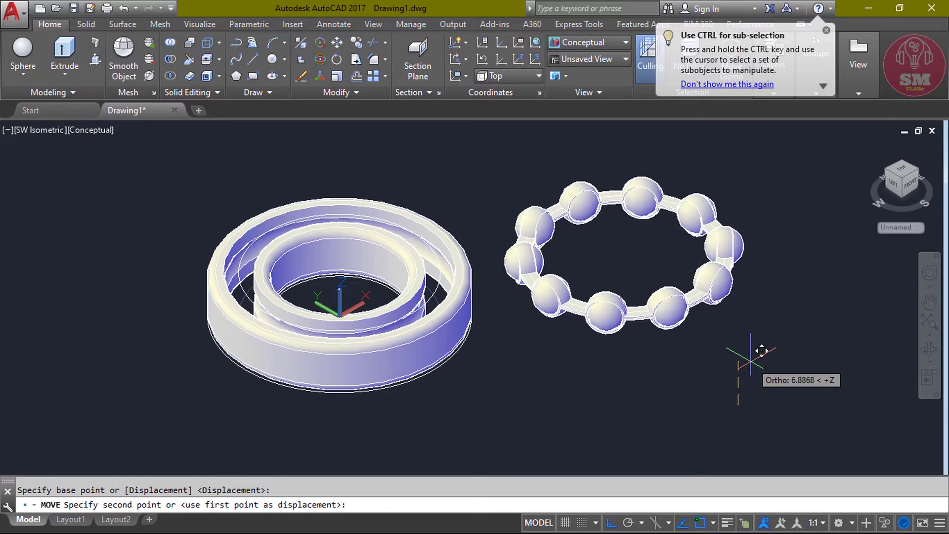
text(3.5)
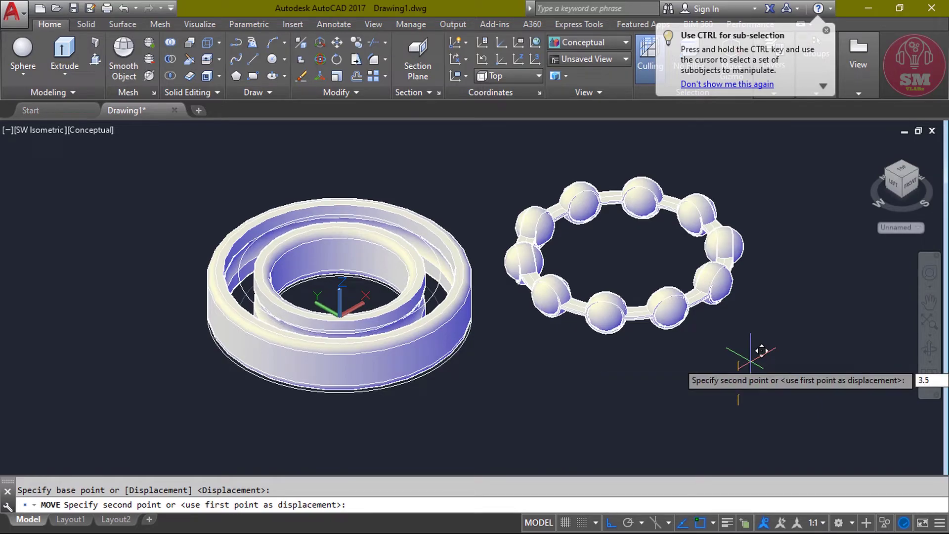
key(Return)
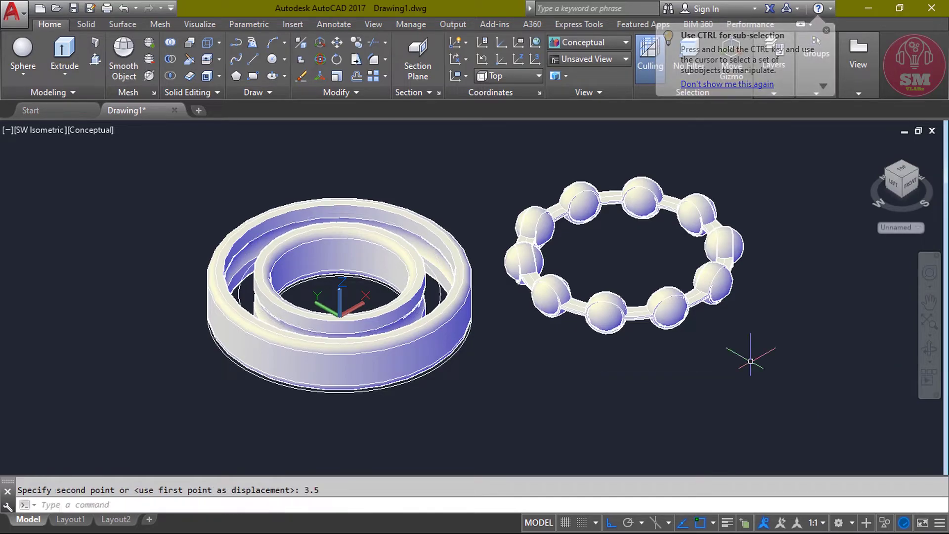
click(758, 346)
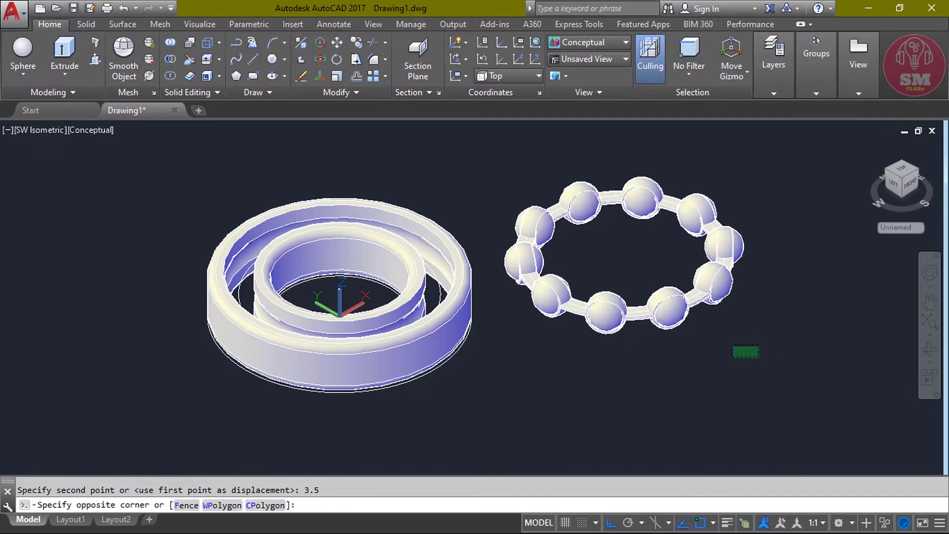
- Move the caged balls from the cage centre to the centre between the races
click(519, 165)
right_click(784, 183)
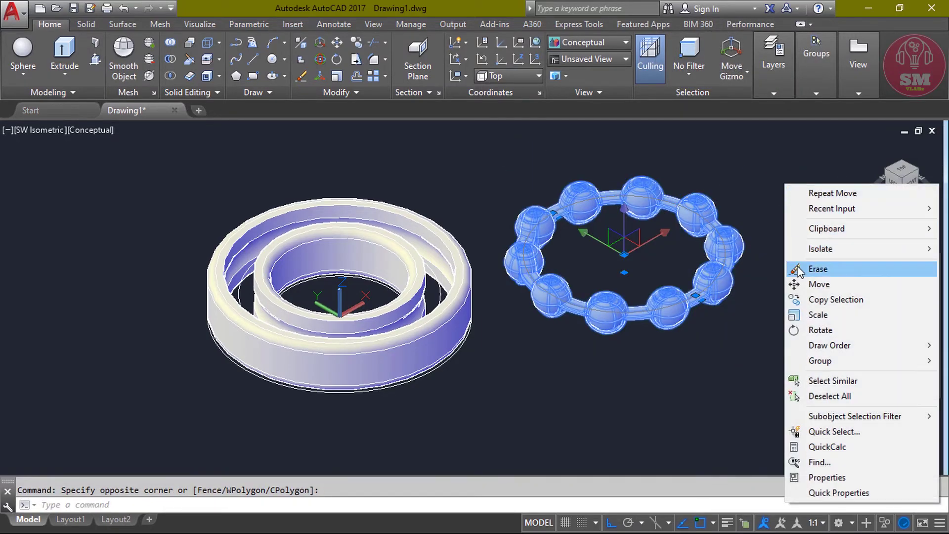
click(803, 282)
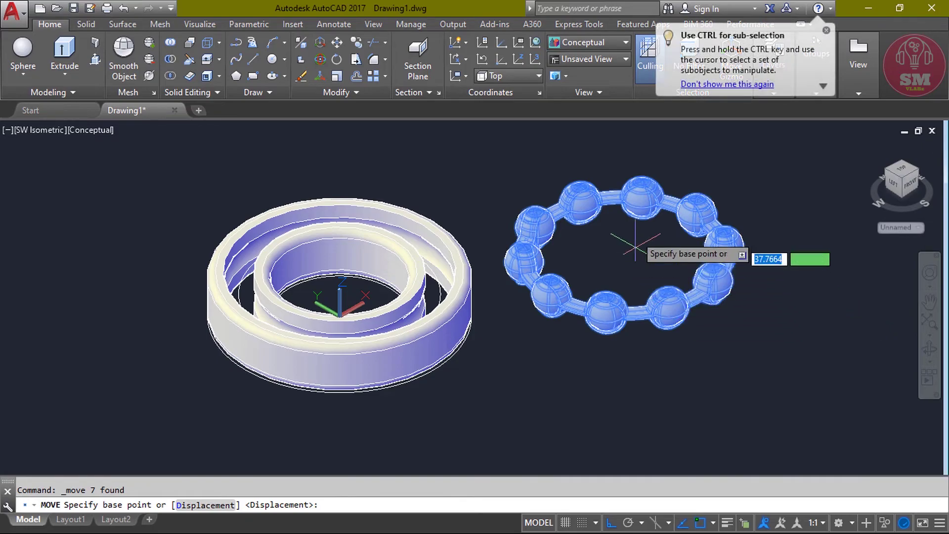
click(624, 253)
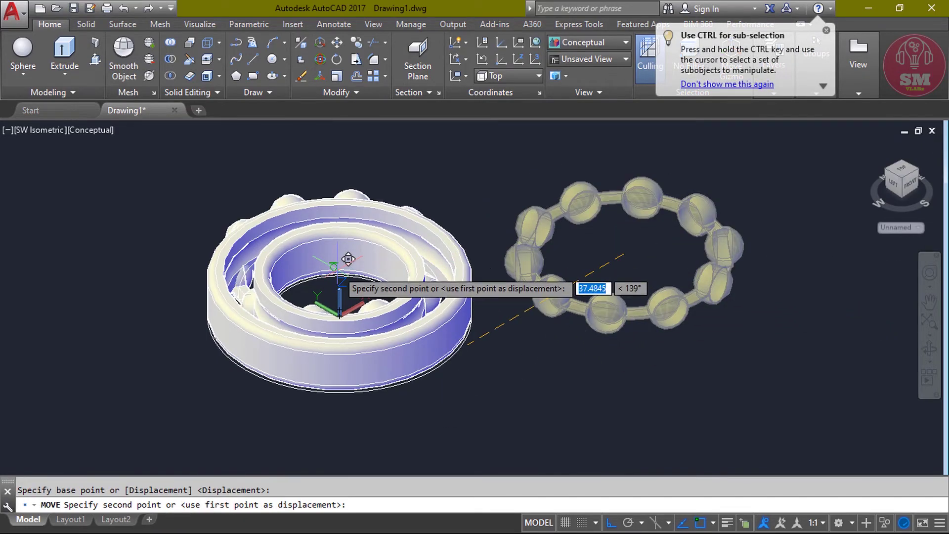
click(348, 291)
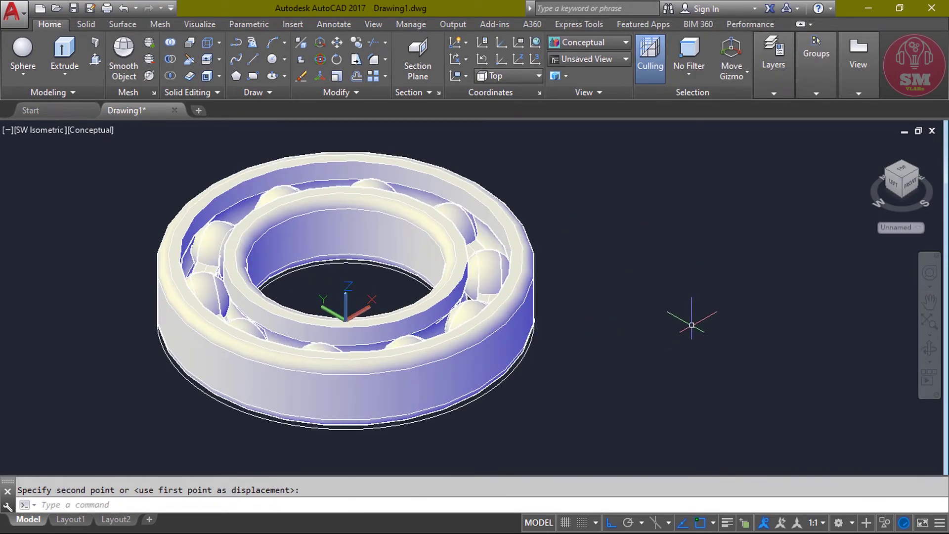
scroll(691, 324, down, 2)
- Zoom to fit the whole bearing in SW Isometric view
mouse_move(691, 324)
shift+middle_down()
mouse_move(373, 364)
mouse_move(438, 197)
mouse_move(563, 230)
mouse_move(530, 205)
mouse_move(661, 282)
shift+middle_up()
middle_click(28, 133)
middle_click(29, 134)
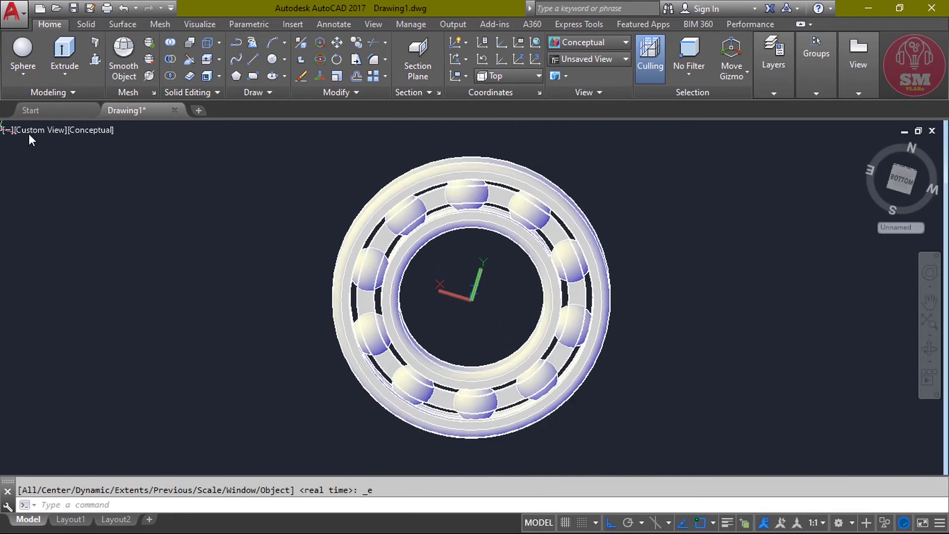
click(37, 132)
click(90, 254)
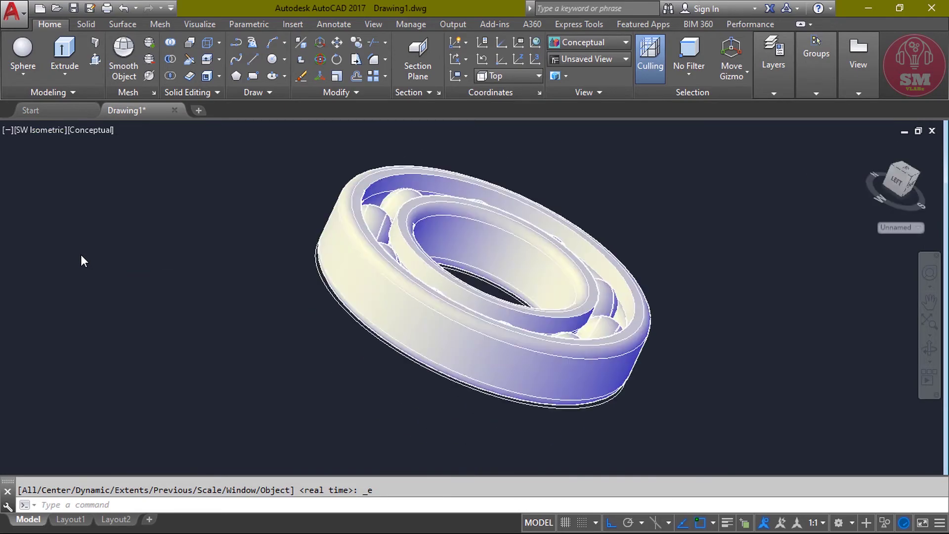
- Apply the Realistic visual style and tilt the bearing so the balls show
click(88, 131)
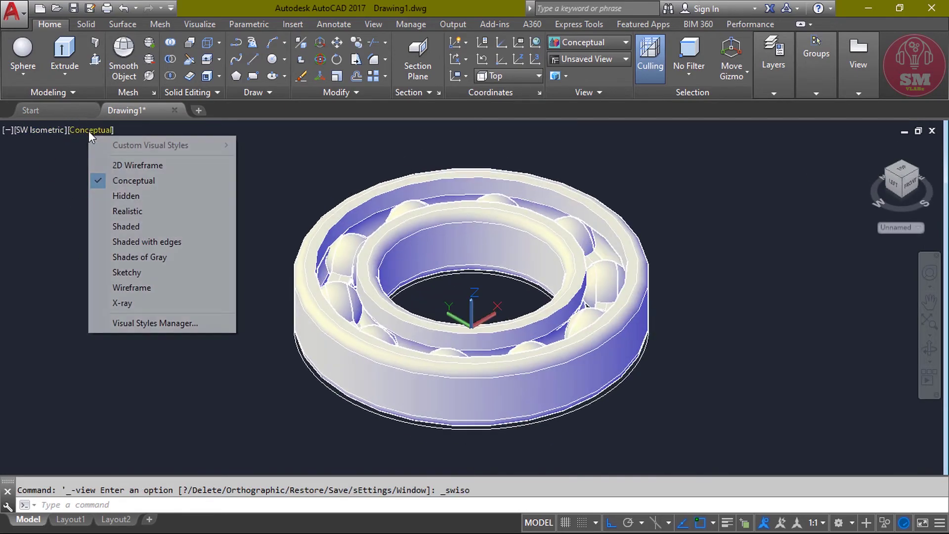
click(121, 211)
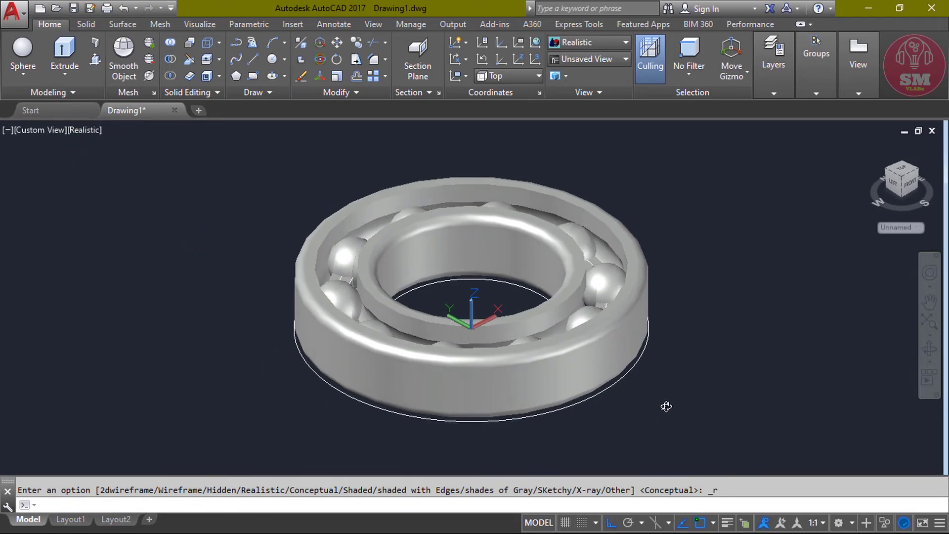
shift+middle_drag(614, 387, 701, 285)
scroll(701, 285, up, 3)
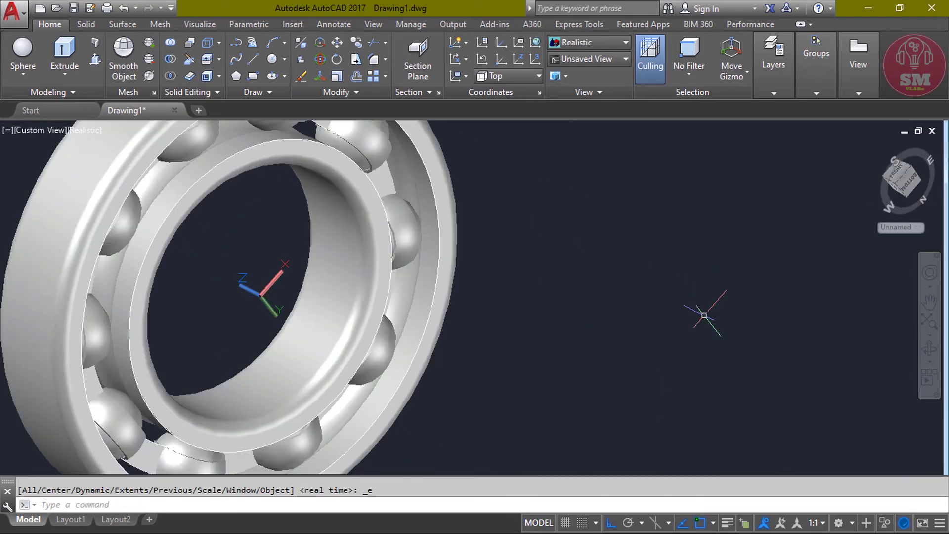
scroll(703, 313, down, 2)
middle_drag(655, 323, 683, 327)
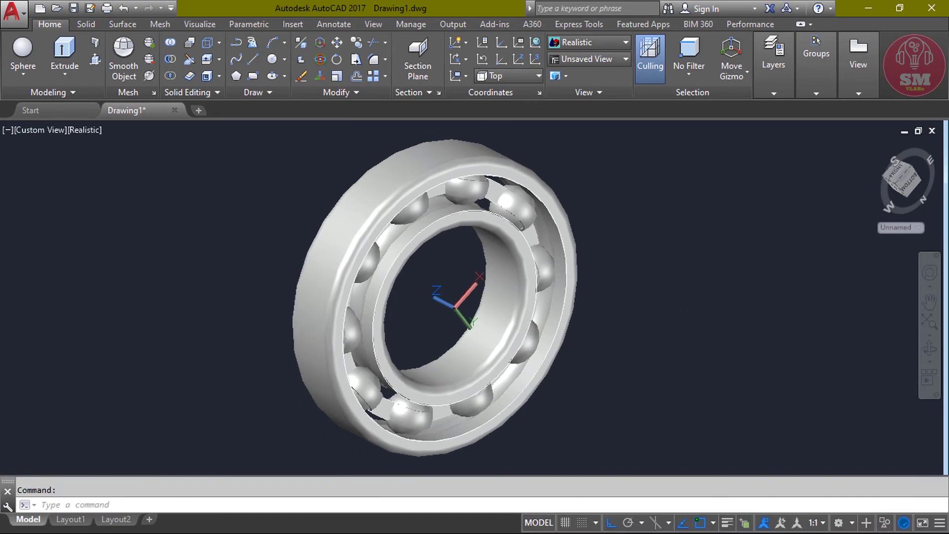